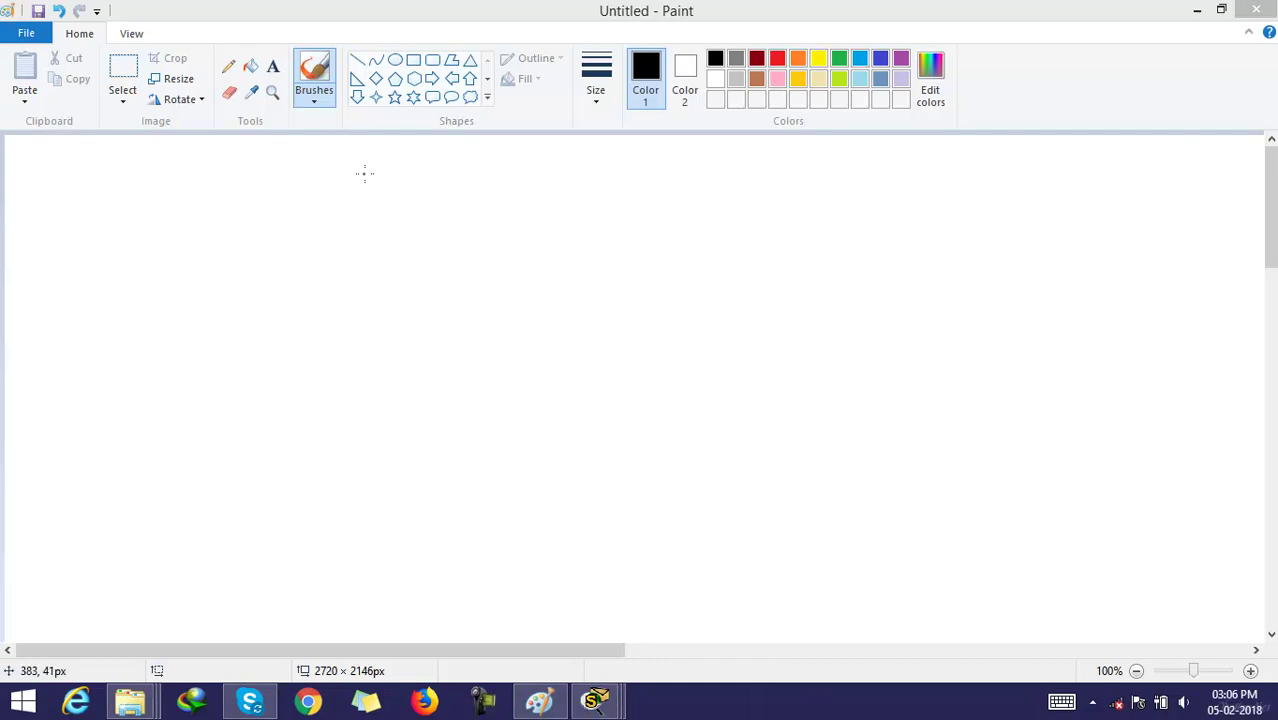
Handwrite the title "Types of STP" in black brush.
{"action": "left_click_drag", "start_coordinate": [352, 186], "coordinate": [409, 186]}
{"action": "mouse_move", "coordinate": [378, 186]}
{"action": "left_mouse_down"}
{"action": "mouse_move", "coordinate": [396, 232]}
{"action": "mouse_move", "coordinate": [475, 205]}
{"action": "mouse_move", "coordinate": [510, 220]}
{"action": "left_mouse_up"}
{"action": "mouse_move", "coordinate": [605, 200]}
{"action": "left_mouse_down"}
{"action": "mouse_move", "coordinate": [640, 182]}
{"action": "mouse_move", "coordinate": [626, 248]}
{"action": "left_mouse_up"}
{"action": "left_click_drag", "start_coordinate": [748, 183], "coordinate": [703, 224]}
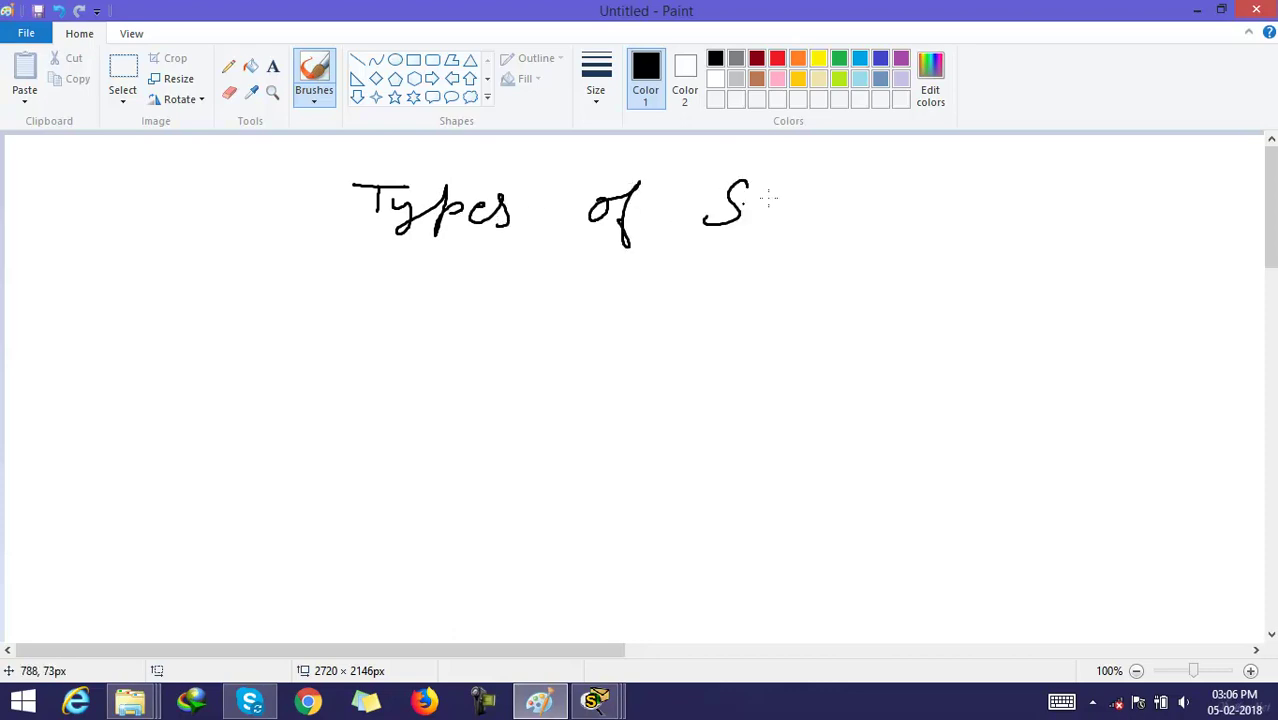
{"action": "mouse_move", "coordinate": [788, 183]}
{"action": "left_mouse_down"}
{"action": "mouse_move", "coordinate": [832, 183]}
{"action": "mouse_move", "coordinate": [805, 226]}
{"action": "left_mouse_up"}
{"action": "mouse_move", "coordinate": [845, 190]}
{"action": "left_mouse_down"}
{"action": "mouse_move", "coordinate": [832, 226]}
{"action": "mouse_move", "coordinate": [840, 200]}
{"action": "left_mouse_up"}
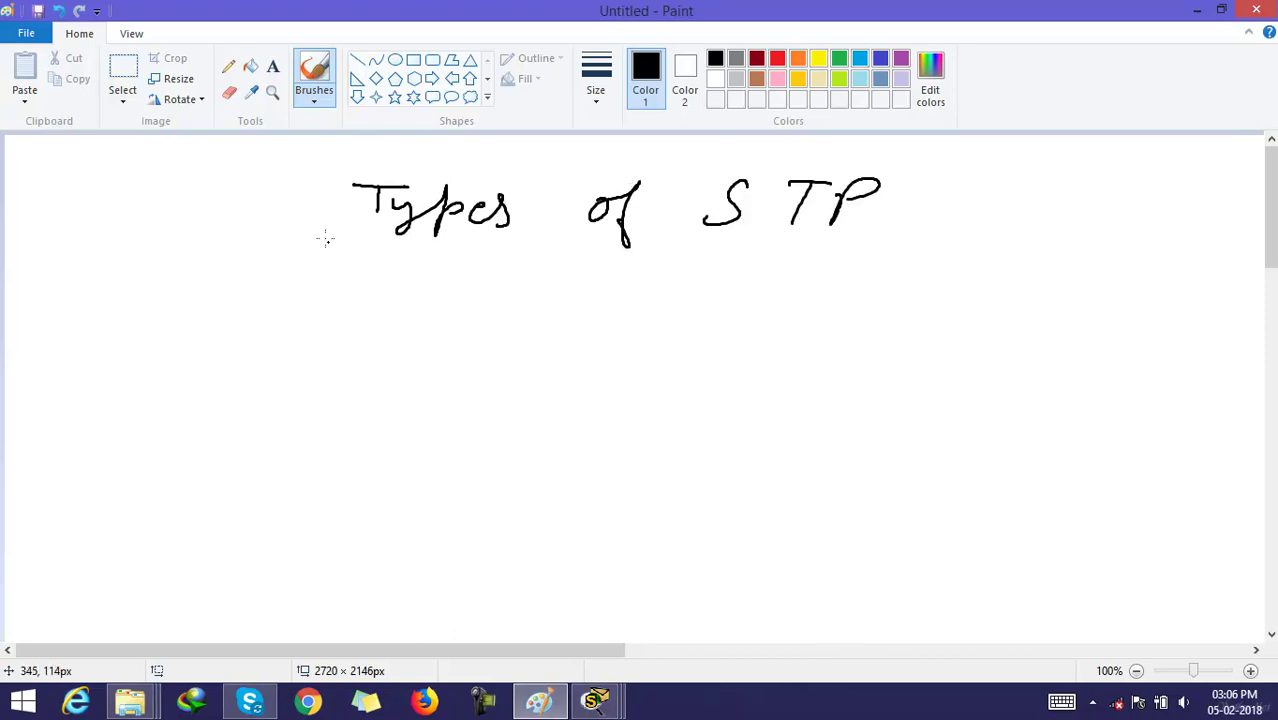
Draw the branching trunk line below the title with its first arrow.
{"action": "left_click_drag", "start_coordinate": [320, 226], "coordinate": [298, 370]}
{"action": "left_click_drag", "start_coordinate": [289, 413], "coordinate": [287, 428]}
{"action": "left_click_drag", "start_coordinate": [303, 334], "coordinate": [370, 323]}
{"action": "left_click_drag", "start_coordinate": [358, 317], "coordinate": [360, 330]}
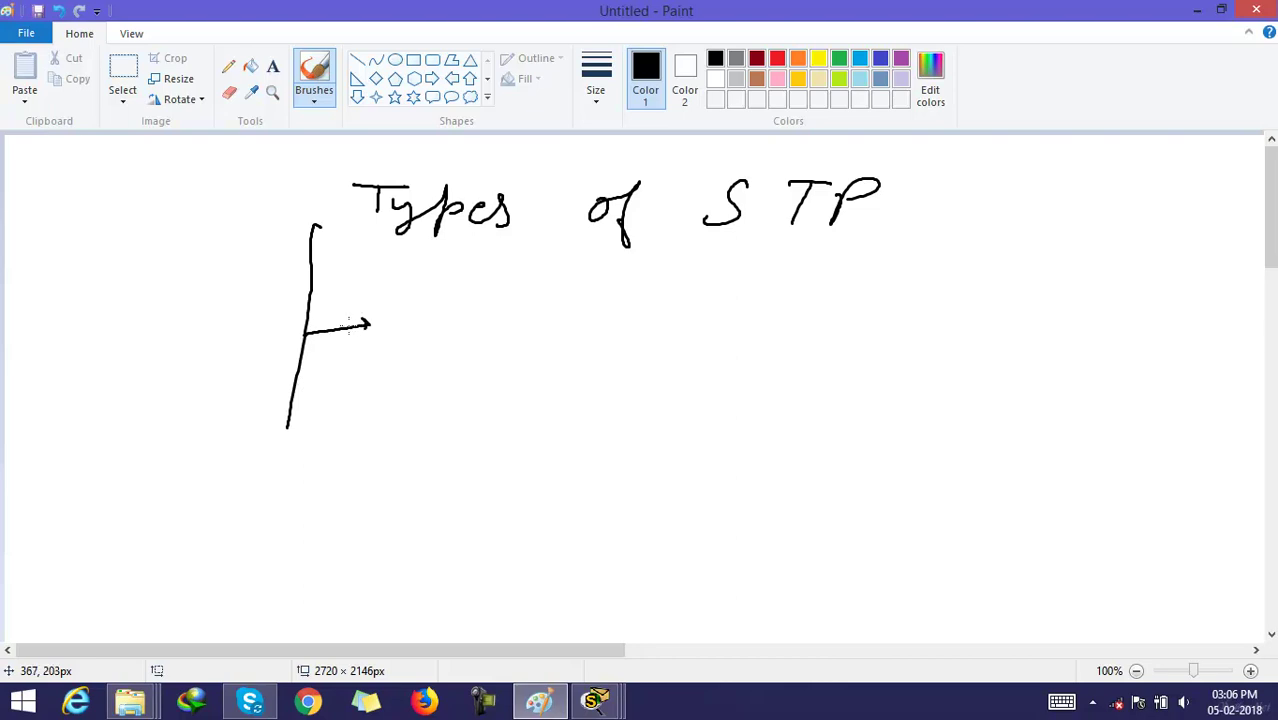
Write "IEEE" beside the first arrow.
{"action": "left_click_drag", "start_coordinate": [404, 309], "coordinate": [440, 308]}
{"action": "mouse_move", "coordinate": [424, 310]}
{"action": "left_mouse_down"}
{"action": "mouse_move", "coordinate": [422, 337]}
{"action": "mouse_move", "coordinate": [440, 335]}
{"action": "left_mouse_up"}
{"action": "mouse_move", "coordinate": [452, 312]}
{"action": "left_mouse_down"}
{"action": "mouse_move", "coordinate": [468, 337]}
{"action": "mouse_move", "coordinate": [466, 322]}
{"action": "left_mouse_up"}
{"action": "left_click_drag", "start_coordinate": [452, 310], "coordinate": [508, 337]}
{"action": "left_click_drag", "start_coordinate": [488, 320], "coordinate": [508, 306]}
{"action": "mouse_move", "coordinate": [530, 305]}
{"action": "left_mouse_down"}
{"action": "mouse_move", "coordinate": [548, 327]}
{"action": "mouse_move", "coordinate": [550, 315]}
{"action": "left_mouse_up"}
{"action": "left_click_drag", "start_coordinate": [524, 302], "coordinate": [556, 294]}
Complete the entry as "802.1d [common STP]", undoing a misplaced letter.
{"action": "mouse_move", "coordinate": [678, 298]}
{"action": "left_mouse_down"}
{"action": "mouse_move", "coordinate": [668, 320]}
{"action": "mouse_move", "coordinate": [684, 302]}
{"action": "left_mouse_up"}
{"action": "left_click_drag", "start_coordinate": [722, 302], "coordinate": [722, 300]}
{"action": "mouse_move", "coordinate": [730, 296]}
{"action": "left_mouse_down"}
{"action": "mouse_move", "coordinate": [783, 326]}
{"action": "mouse_move", "coordinate": [826, 324]}
{"action": "left_mouse_up"}
{"action": "left_click", "coordinate": [768, 318]}
{"action": "left_click_drag", "start_coordinate": [830, 286], "coordinate": [840, 330]}
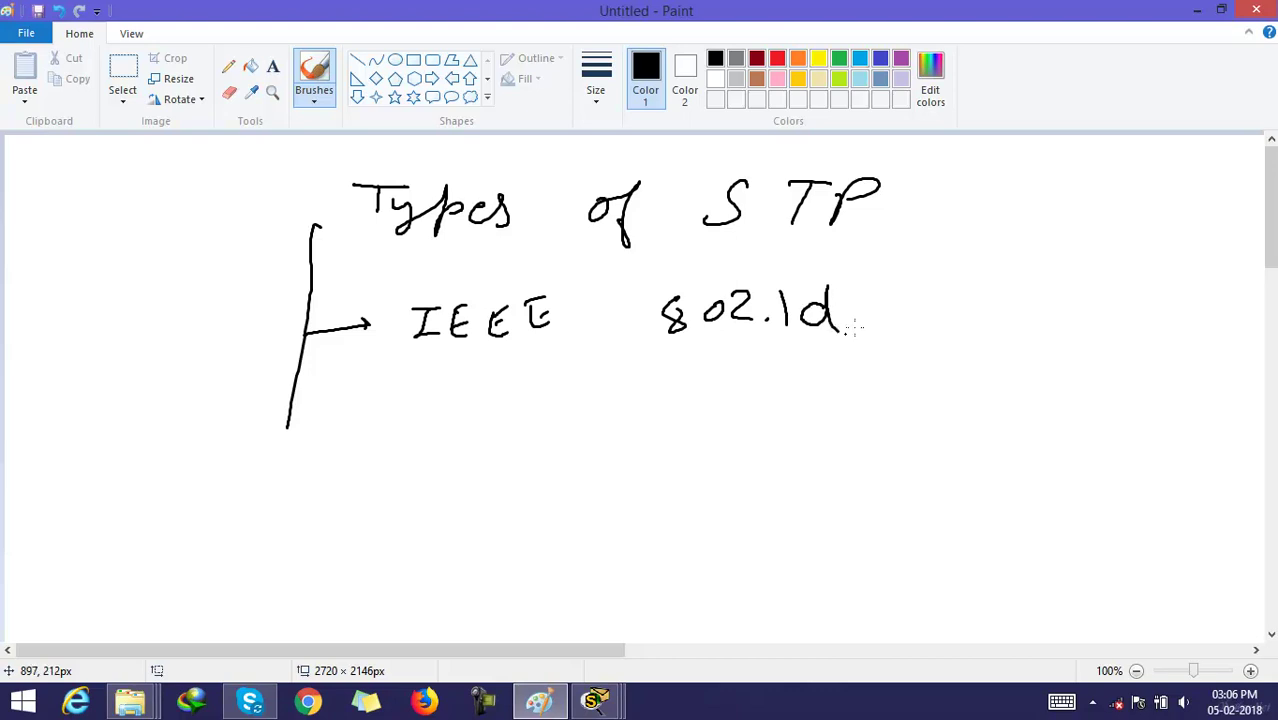
{"action": "mouse_move", "coordinate": [910, 262]}
{"action": "left_mouse_down"}
{"action": "mouse_move", "coordinate": [893, 344]}
{"action": "mouse_move", "coordinate": [958, 333]}
{"action": "mouse_move", "coordinate": [950, 317]}
{"action": "mouse_move", "coordinate": [1028, 318]}
{"action": "mouse_move", "coordinate": [1107, 283]}
{"action": "mouse_move", "coordinate": [1165, 290]}
{"action": "mouse_move", "coordinate": [1162, 304]}
{"action": "mouse_move", "coordinate": [1176, 292]}
{"action": "mouse_move", "coordinate": [1203, 322]}
{"action": "left_mouse_up"}
{"action": "key", "text": "ctrl+z"}
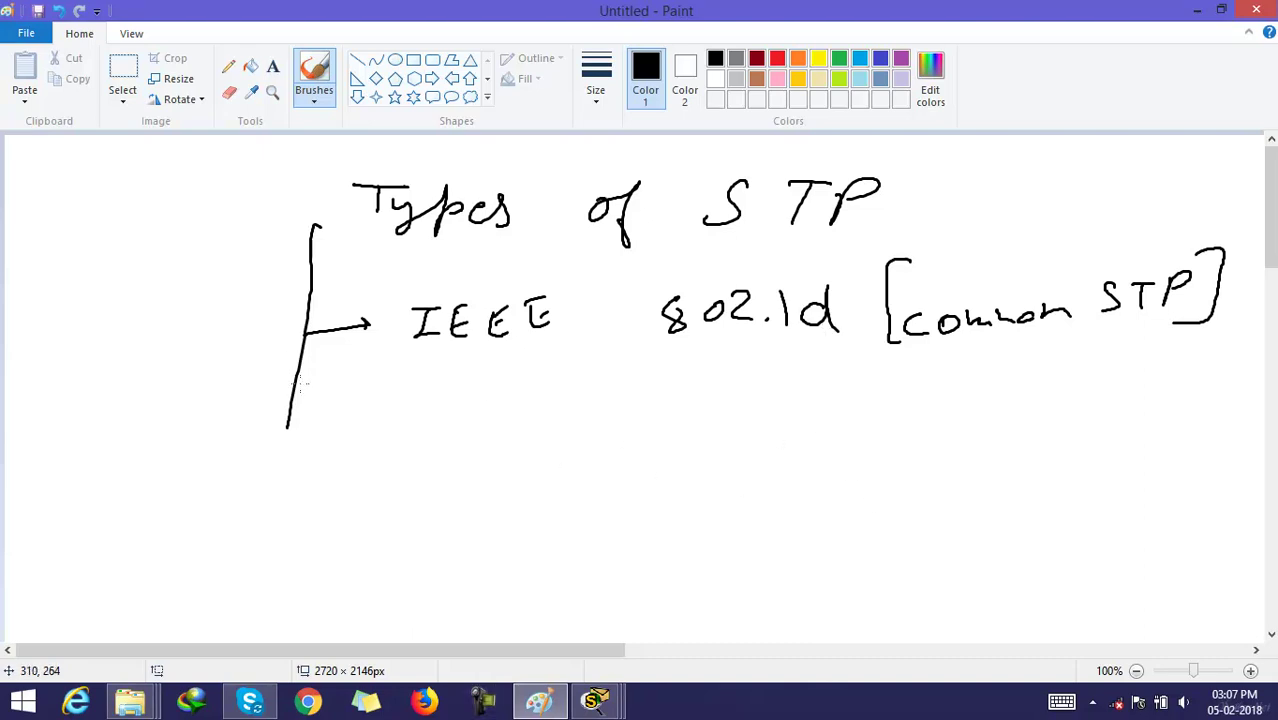
Draw a second arrow branch labelled "PVST".
{"action": "mouse_move", "coordinate": [289, 399]}
{"action": "left_mouse_down"}
{"action": "mouse_move", "coordinate": [358, 400]}
{"action": "mouse_move", "coordinate": [347, 410]}
{"action": "left_mouse_up"}
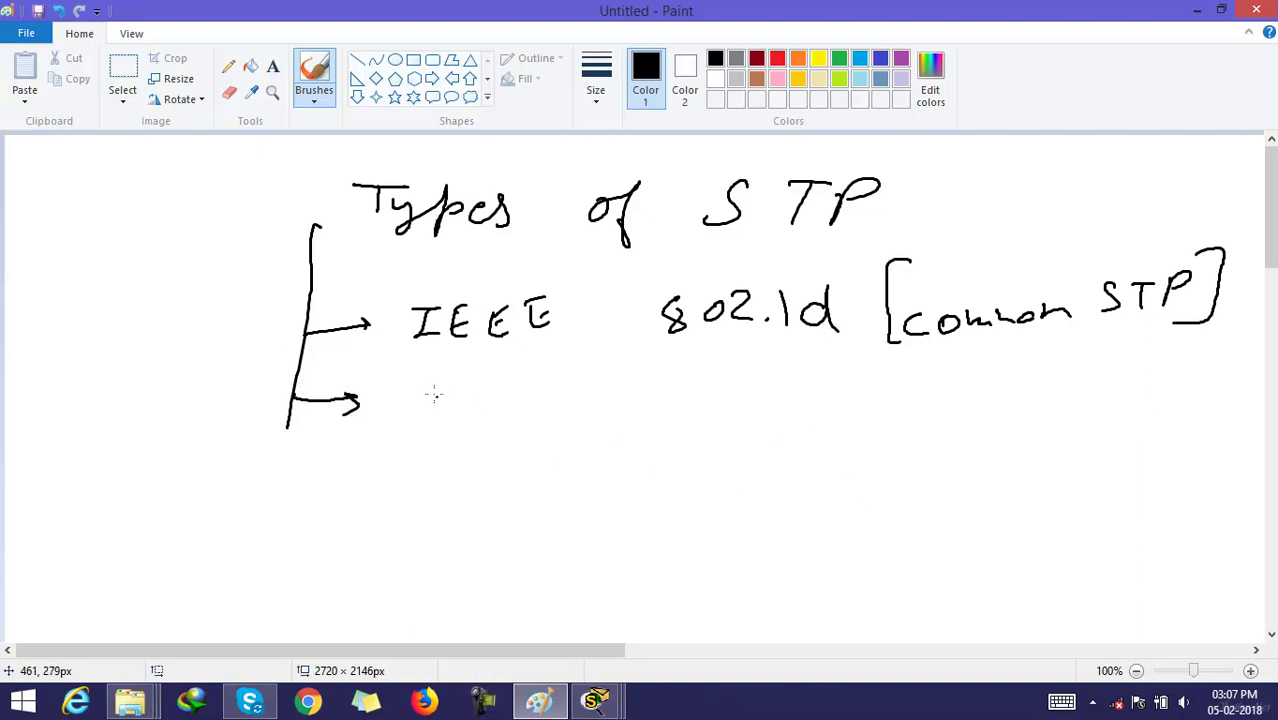
{"action": "mouse_move", "coordinate": [430, 386]}
{"action": "left_mouse_down"}
{"action": "mouse_move", "coordinate": [429, 428]}
{"action": "mouse_move", "coordinate": [446, 398]}
{"action": "left_mouse_up"}
{"action": "mouse_move", "coordinate": [462, 386]}
{"action": "left_mouse_down"}
{"action": "mouse_move", "coordinate": [470, 412]}
{"action": "mouse_move", "coordinate": [480, 388]}
{"action": "left_mouse_up"}
{"action": "left_click_drag", "start_coordinate": [517, 384], "coordinate": [500, 414]}
{"action": "mouse_move", "coordinate": [542, 386]}
{"action": "left_mouse_down"}
{"action": "mouse_move", "coordinate": [560, 384]}
{"action": "mouse_move", "coordinate": [556, 410]}
{"action": "left_mouse_up"}
Add a third arrow labelled "PVST+" and underline both PVST and PVST+.
{"action": "mouse_move", "coordinate": [288, 421]}
{"action": "left_mouse_down"}
{"action": "mouse_move", "coordinate": [289, 497]}
{"action": "mouse_move", "coordinate": [326, 474]}
{"action": "left_mouse_up"}
{"action": "mouse_move", "coordinate": [438, 481]}
{"action": "left_mouse_down"}
{"action": "mouse_move", "coordinate": [457, 447]}
{"action": "mouse_move", "coordinate": [441, 463]}
{"action": "left_mouse_up"}
{"action": "mouse_move", "coordinate": [474, 449]}
{"action": "left_mouse_down"}
{"action": "mouse_move", "coordinate": [484, 472]}
{"action": "mouse_move", "coordinate": [504, 446]}
{"action": "left_mouse_up"}
{"action": "mouse_move", "coordinate": [528, 446]}
{"action": "left_mouse_down"}
{"action": "mouse_move", "coordinate": [512, 470]}
{"action": "mouse_move", "coordinate": [580, 440]}
{"action": "mouse_move", "coordinate": [566, 470]}
{"action": "left_mouse_up"}
{"action": "mouse_move", "coordinate": [606, 444]}
{"action": "left_mouse_down"}
{"action": "mouse_move", "coordinate": [605, 474]}
{"action": "mouse_move", "coordinate": [622, 458]}
{"action": "left_mouse_up"}
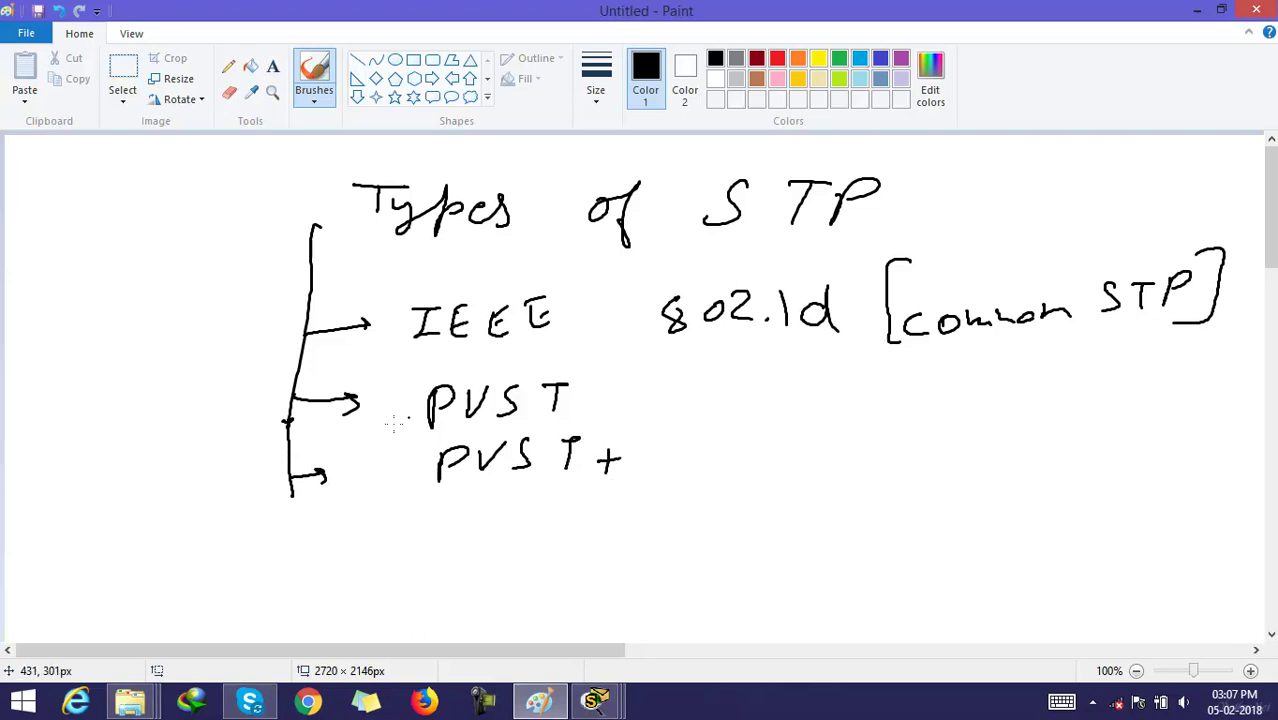
{"action": "left_click_drag", "start_coordinate": [413, 437], "coordinate": [623, 408]}
{"action": "left_click_drag", "start_coordinate": [410, 438], "coordinate": [594, 420]}
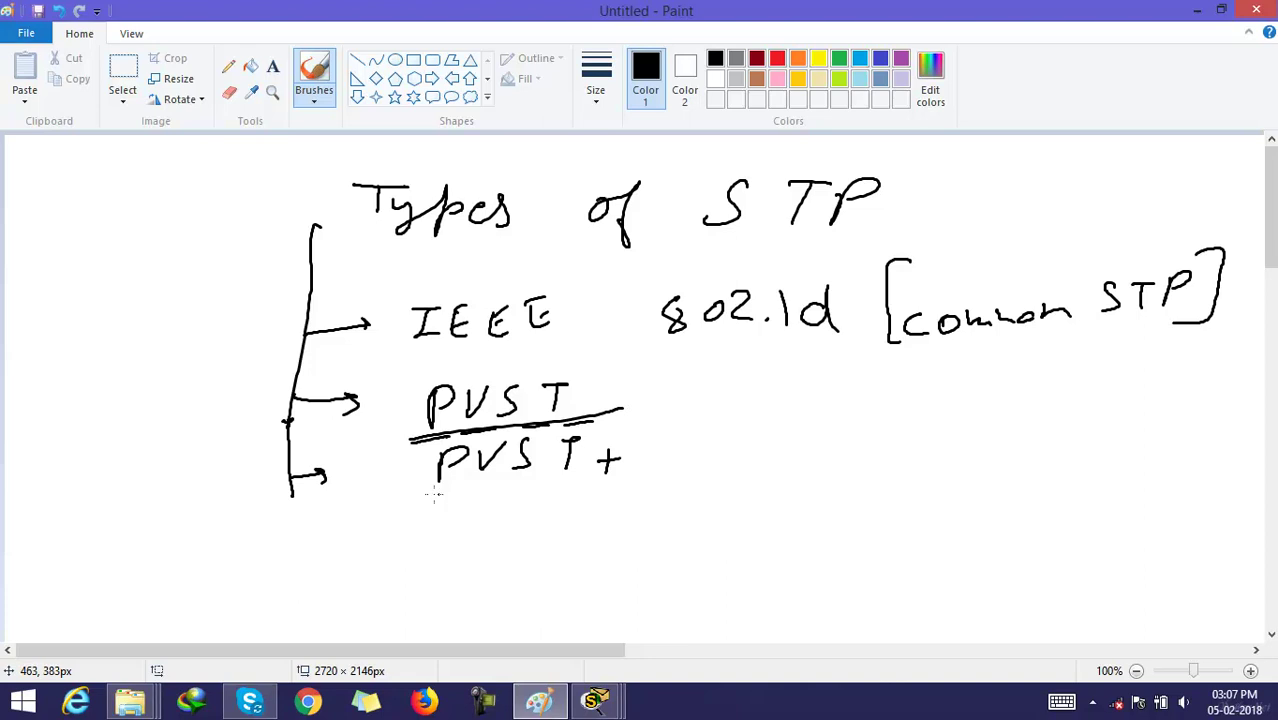
{"action": "left_click_drag", "start_coordinate": [450, 493], "coordinate": [546, 486]}
{"action": "left_click_drag", "start_coordinate": [568, 485], "coordinate": [622, 482]}
Add a fourth arrow labelled "IEEE 802.1w".
{"action": "mouse_move", "coordinate": [291, 493]}
{"action": "left_mouse_down"}
{"action": "mouse_move", "coordinate": [313, 578]}
{"action": "mouse_move", "coordinate": [368, 553]}
{"action": "mouse_move", "coordinate": [363, 563]}
{"action": "left_mouse_up"}
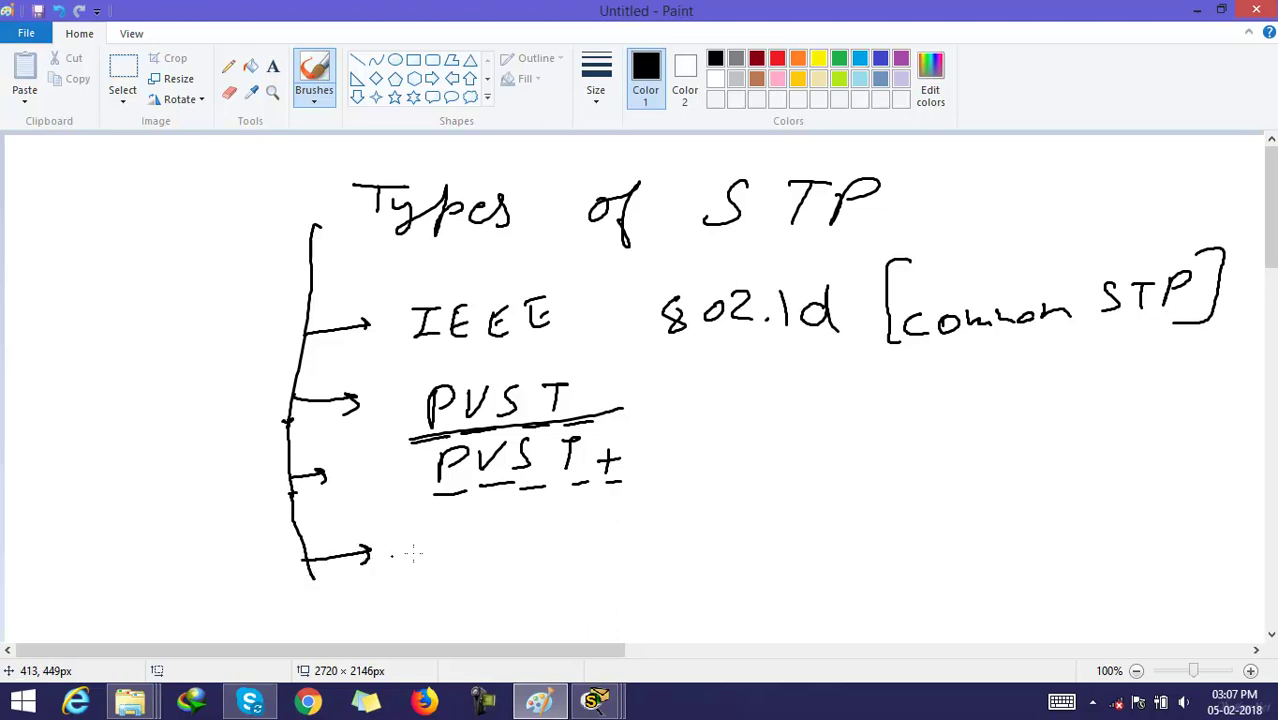
{"action": "left_click_drag", "start_coordinate": [424, 524], "coordinate": [452, 521]}
{"action": "mouse_move", "coordinate": [438, 522]}
{"action": "left_mouse_down"}
{"action": "mouse_move", "coordinate": [437, 549]}
{"action": "mouse_move", "coordinate": [454, 548]}
{"action": "left_mouse_up"}
{"action": "mouse_move", "coordinate": [465, 528]}
{"action": "left_mouse_down"}
{"action": "mouse_move", "coordinate": [480, 550]}
{"action": "mouse_move", "coordinate": [478, 537]}
{"action": "left_mouse_up"}
{"action": "left_click_drag", "start_coordinate": [466, 527], "coordinate": [517, 550]}
{"action": "left_click_drag", "start_coordinate": [496, 538], "coordinate": [552, 551]}
{"action": "left_click_drag", "start_coordinate": [543, 541], "coordinate": [556, 524]}
{"action": "mouse_move", "coordinate": [596, 516]}
{"action": "left_mouse_down"}
{"action": "mouse_move", "coordinate": [580, 524]}
{"action": "mouse_move", "coordinate": [590, 548]}
{"action": "left_mouse_up"}
{"action": "mouse_move", "coordinate": [612, 520]}
{"action": "left_mouse_down"}
{"action": "mouse_move", "coordinate": [604, 538]}
{"action": "mouse_move", "coordinate": [628, 518]}
{"action": "mouse_move", "coordinate": [701, 546]}
{"action": "mouse_move", "coordinate": [758, 514]}
{"action": "left_mouse_up"}
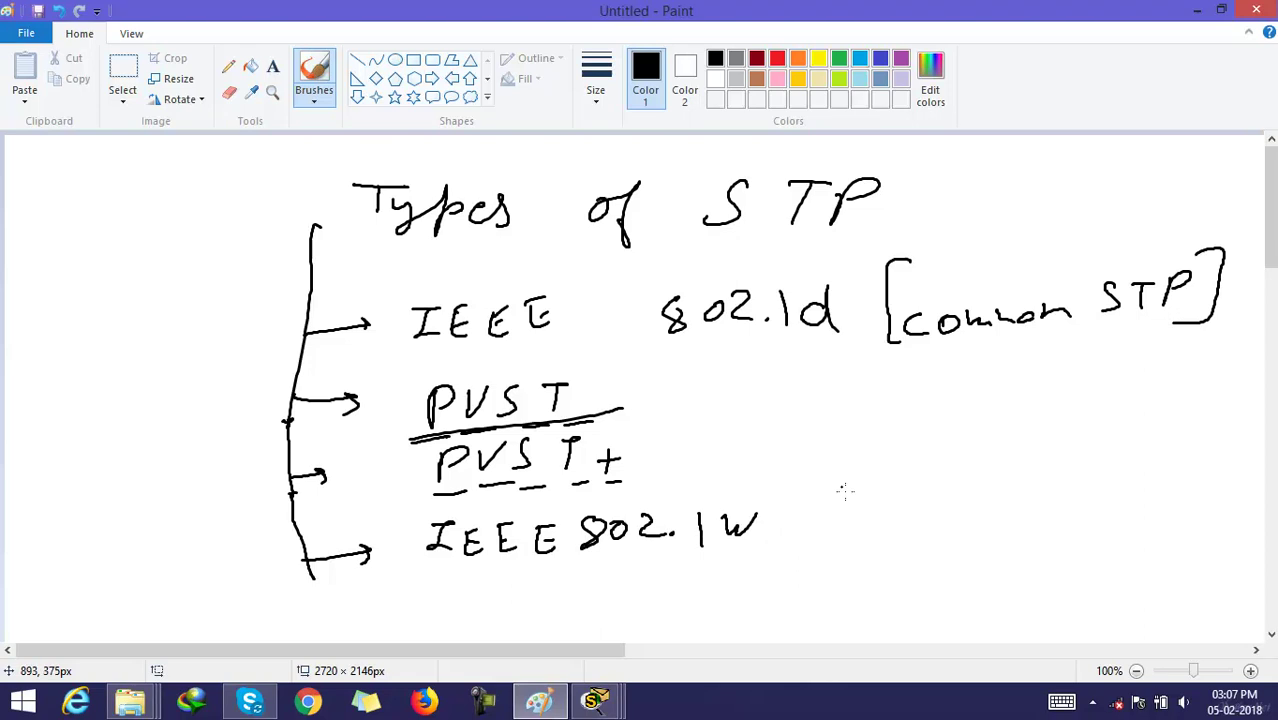
Write "[RSTP]" with underlined letters, followed by "Rapid", after 802.1w.
{"action": "mouse_move", "coordinate": [860, 480]}
{"action": "left_mouse_down"}
{"action": "mouse_move", "coordinate": [874, 548]}
{"action": "mouse_move", "coordinate": [880, 522]}
{"action": "mouse_move", "coordinate": [922, 526]}
{"action": "mouse_move", "coordinate": [936, 502]}
{"action": "mouse_move", "coordinate": [914, 530]}
{"action": "left_mouse_up"}
{"action": "left_click_drag", "start_coordinate": [952, 490], "coordinate": [972, 488]}
{"action": "mouse_move", "coordinate": [963, 488]}
{"action": "left_mouse_down"}
{"action": "mouse_move", "coordinate": [965, 519]}
{"action": "mouse_move", "coordinate": [995, 520]}
{"action": "left_mouse_up"}
{"action": "mouse_move", "coordinate": [994, 482]}
{"action": "left_mouse_down"}
{"action": "mouse_move", "coordinate": [1023, 483]}
{"action": "mouse_move", "coordinate": [998, 506]}
{"action": "left_mouse_up"}
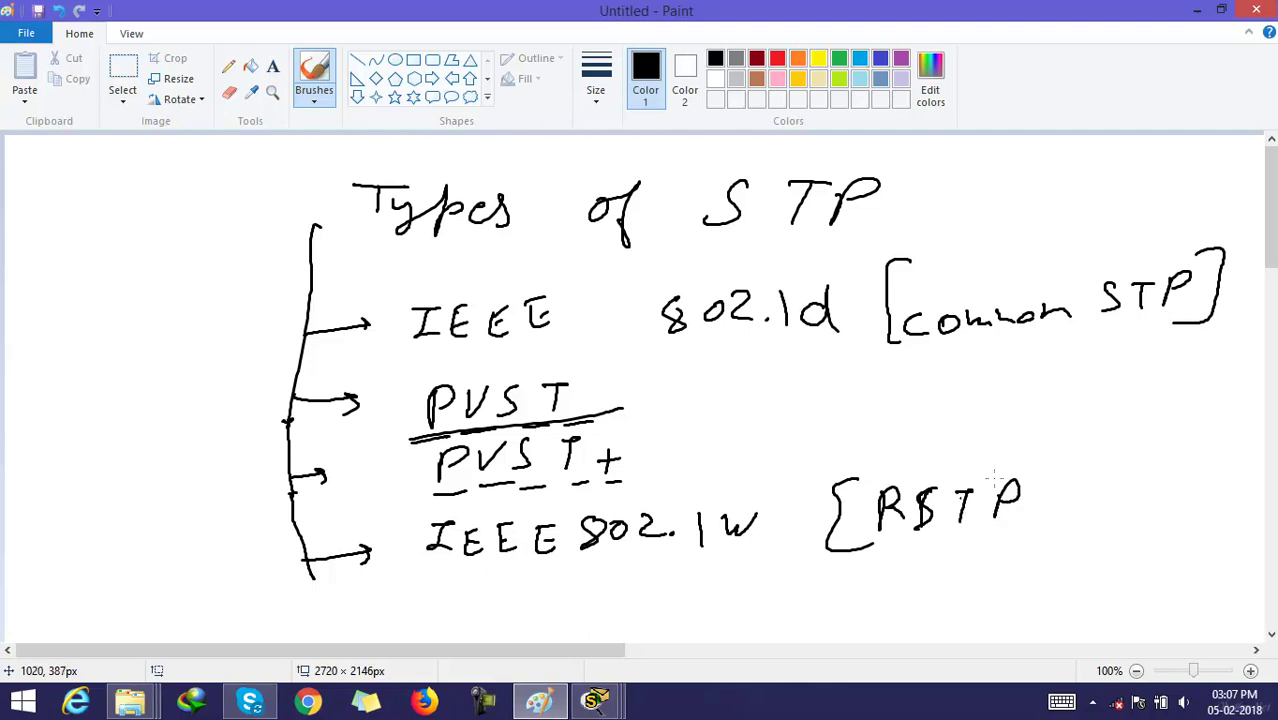
{"action": "mouse_move", "coordinate": [1018, 462]}
{"action": "left_mouse_down"}
{"action": "mouse_move", "coordinate": [1069, 467]}
{"action": "mouse_move", "coordinate": [1030, 532]}
{"action": "left_mouse_up"}
{"action": "left_click_drag", "start_coordinate": [866, 540], "coordinate": [1012, 533]}
{"action": "mouse_move", "coordinate": [1092, 478]}
{"action": "left_mouse_down"}
{"action": "mouse_move", "coordinate": [1092, 510]}
{"action": "mouse_move", "coordinate": [1177, 515]}
{"action": "left_mouse_up"}
{"action": "left_click_drag", "start_coordinate": [1180, 488], "coordinate": [1192, 516]}
{"action": "left_click_drag", "start_coordinate": [1205, 470], "coordinate": [1207, 522]}
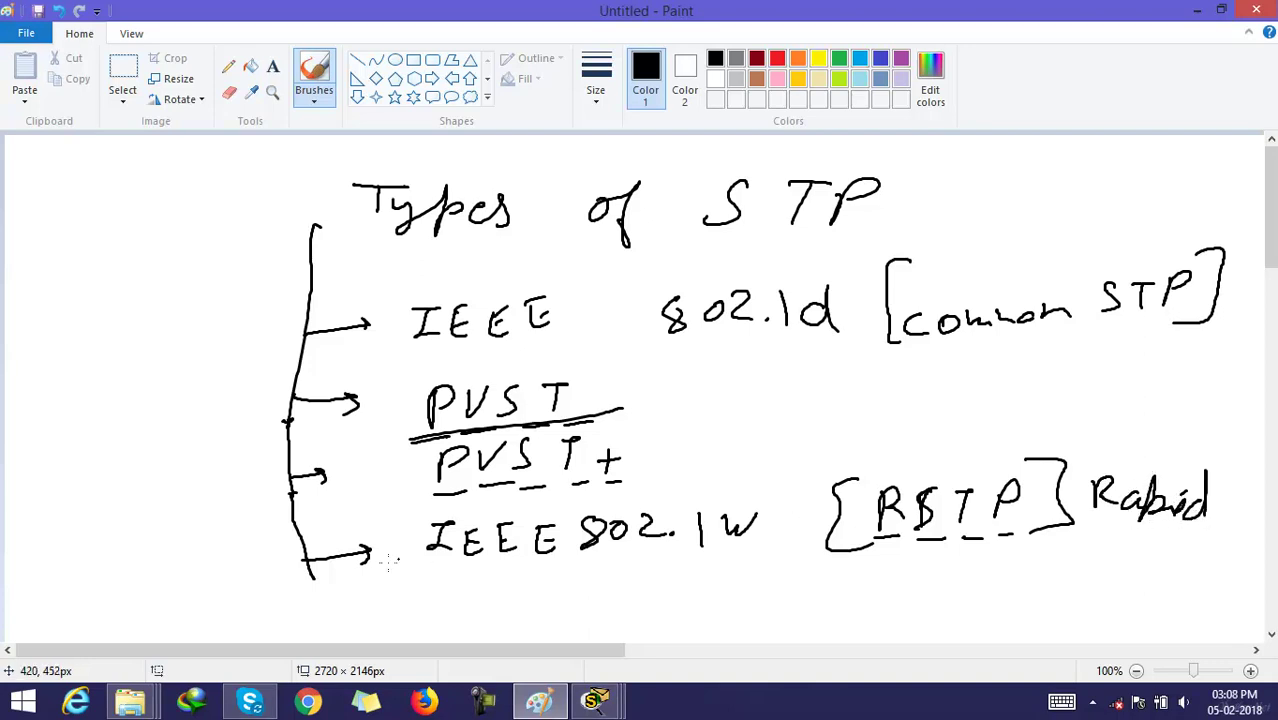
Add a fifth arrow labelled "Rapid PVST+", undoing a mistaken letter.
{"action": "mouse_move", "coordinate": [313, 582]}
{"action": "left_mouse_down"}
{"action": "mouse_move", "coordinate": [320, 634]}
{"action": "mouse_move", "coordinate": [362, 610]}
{"action": "left_mouse_up"}
{"action": "mouse_move", "coordinate": [354, 600]}
{"action": "left_mouse_down"}
{"action": "mouse_move", "coordinate": [370, 611]}
{"action": "mouse_move", "coordinate": [354, 622]}
{"action": "left_mouse_up"}
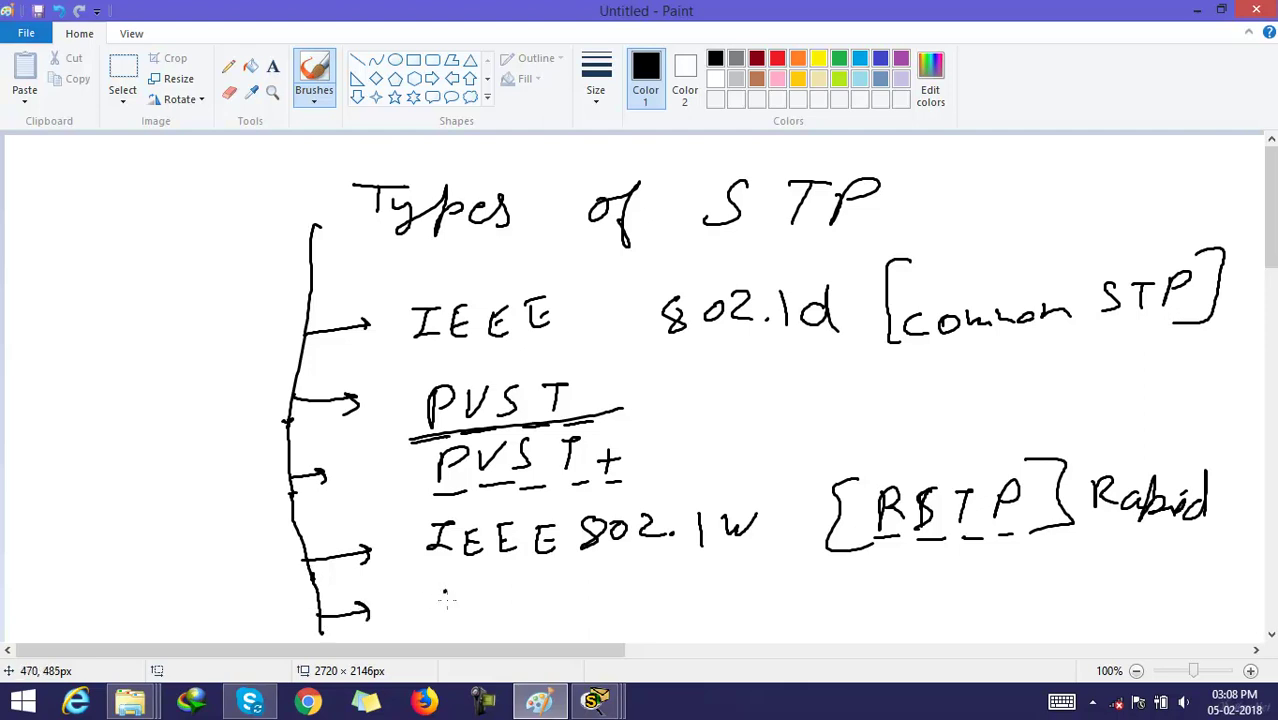
{"action": "mouse_move", "coordinate": [446, 596]}
{"action": "left_mouse_down"}
{"action": "mouse_move", "coordinate": [471, 600]}
{"action": "mouse_move", "coordinate": [467, 620]}
{"action": "mouse_move", "coordinate": [530, 612]}
{"action": "mouse_move", "coordinate": [518, 600]}
{"action": "mouse_move", "coordinate": [545, 590]}
{"action": "mouse_move", "coordinate": [632, 596]}
{"action": "mouse_move", "coordinate": [615, 605]}
{"action": "left_mouse_up"}
{"action": "left_click_drag", "start_coordinate": [645, 577], "coordinate": [667, 576]}
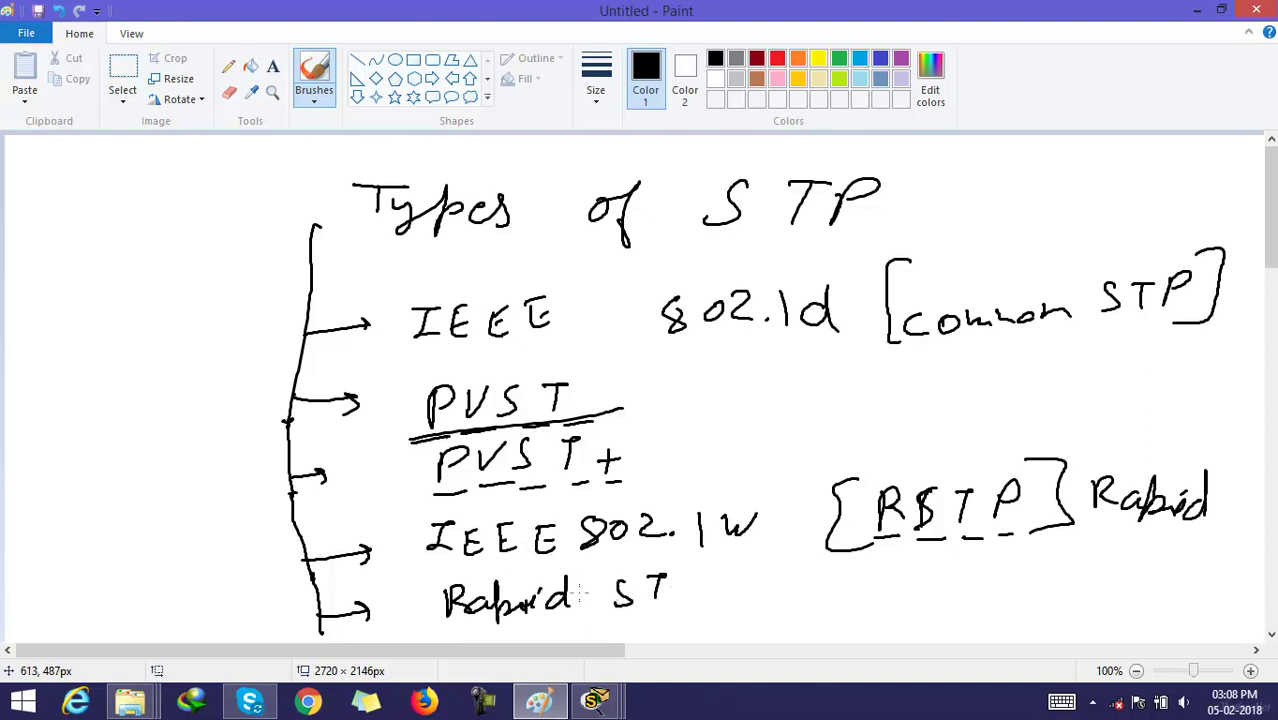
{"action": "key", "text": "ctrl+z"}
{"action": "key", "text": "ctrl+z"}
{"action": "key", "text": "ctrl+z"}
{"action": "key", "text": "ctrl+z"}
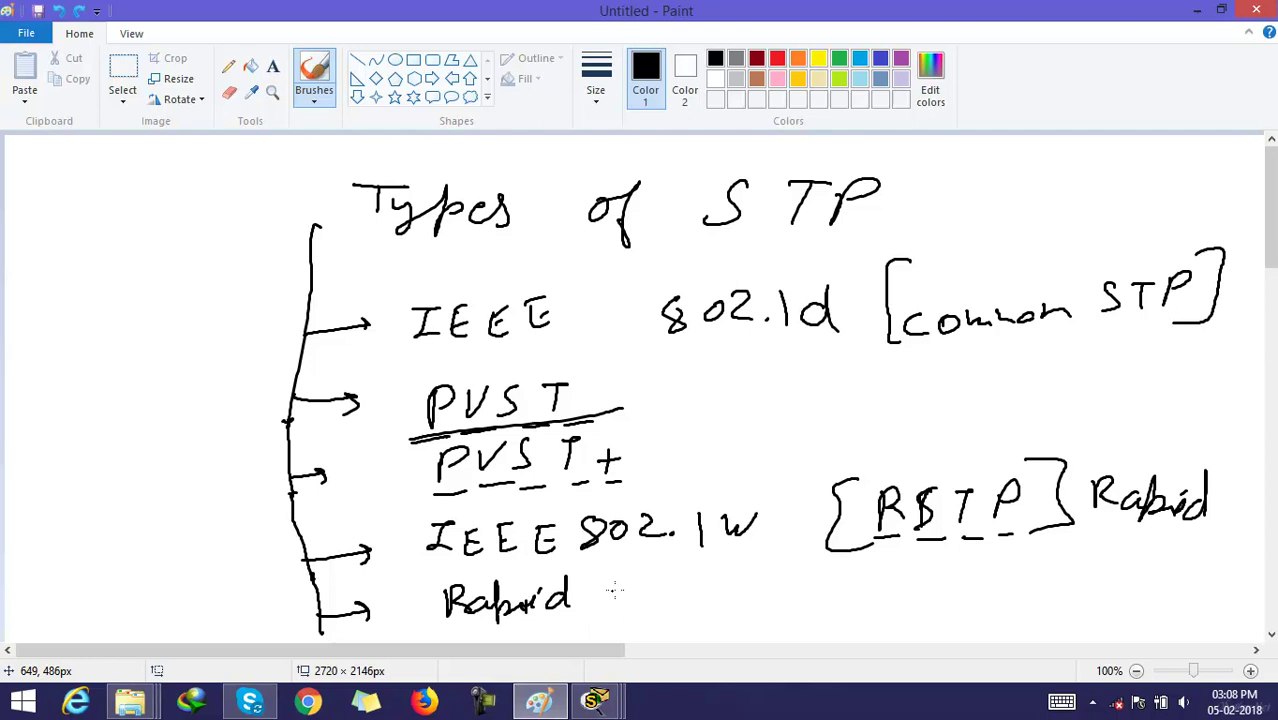
{"action": "left_click_drag", "start_coordinate": [611, 578], "coordinate": [612, 605]}
{"action": "mouse_move", "coordinate": [612, 580]}
{"action": "left_mouse_down"}
{"action": "mouse_move", "coordinate": [614, 596]}
{"action": "mouse_move", "coordinate": [662, 578]}
{"action": "mouse_move", "coordinate": [658, 600]}
{"action": "mouse_move", "coordinate": [708, 574]}
{"action": "left_mouse_up"}
{"action": "mouse_move", "coordinate": [694, 575]}
{"action": "left_mouse_down"}
{"action": "mouse_move", "coordinate": [700, 600]}
{"action": "mouse_move", "coordinate": [762, 582]}
{"action": "left_mouse_up"}
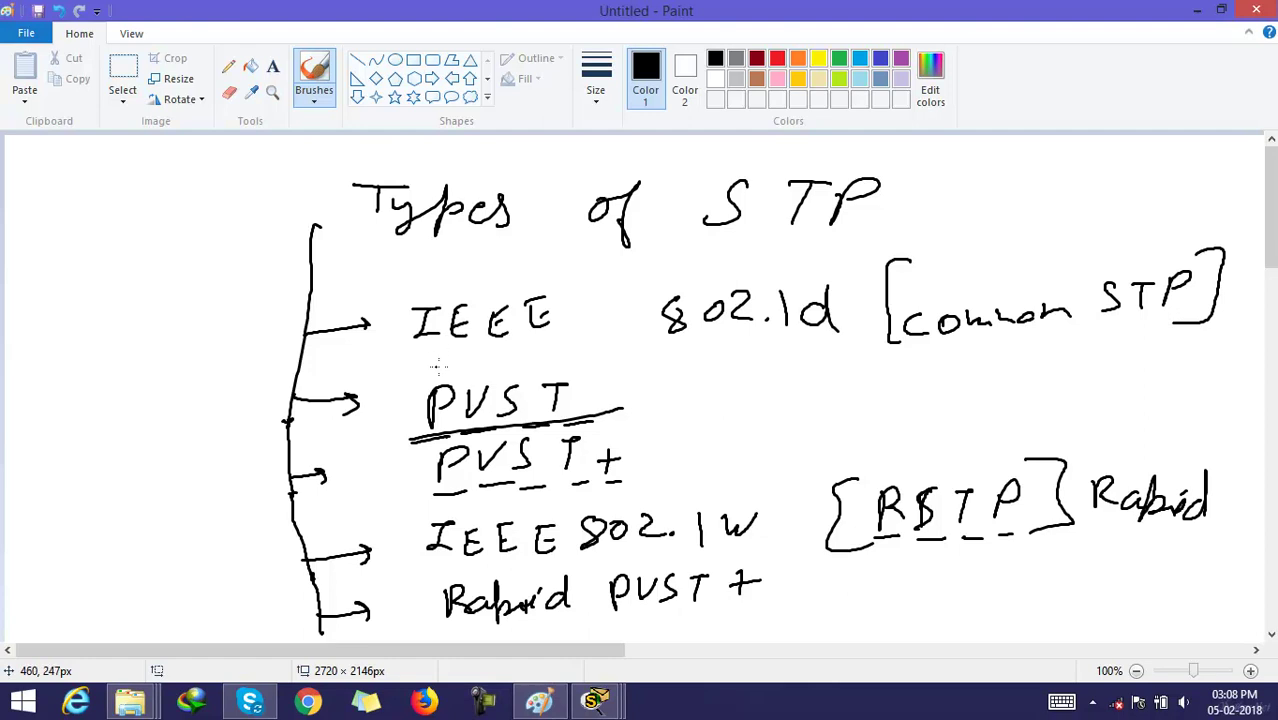
Bracket IEEE, ring "common STP", bracket PVST with a right arrow, and add a left arrow.
{"action": "mouse_move", "coordinate": [430, 296]}
{"action": "left_mouse_down"}
{"action": "mouse_move", "coordinate": [389, 295]}
{"action": "mouse_move", "coordinate": [480, 350]}
{"action": "left_mouse_up"}
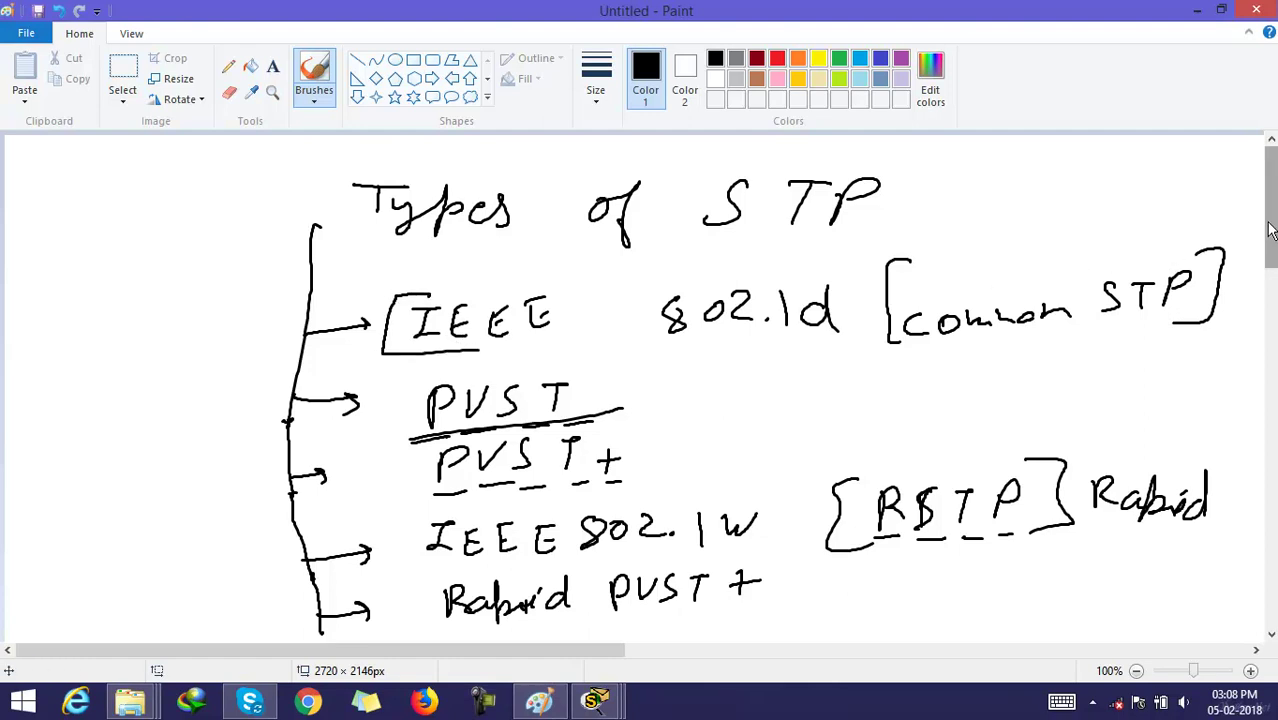
{"action": "mouse_move", "coordinate": [900, 293]}
{"action": "left_mouse_down"}
{"action": "mouse_move", "coordinate": [996, 266]}
{"action": "mouse_move", "coordinate": [1246, 244]}
{"action": "mouse_move", "coordinate": [1222, 338]}
{"action": "mouse_move", "coordinate": [897, 357]}
{"action": "mouse_move", "coordinate": [882, 295]}
{"action": "mouse_move", "coordinate": [905, 284]}
{"action": "left_mouse_up"}
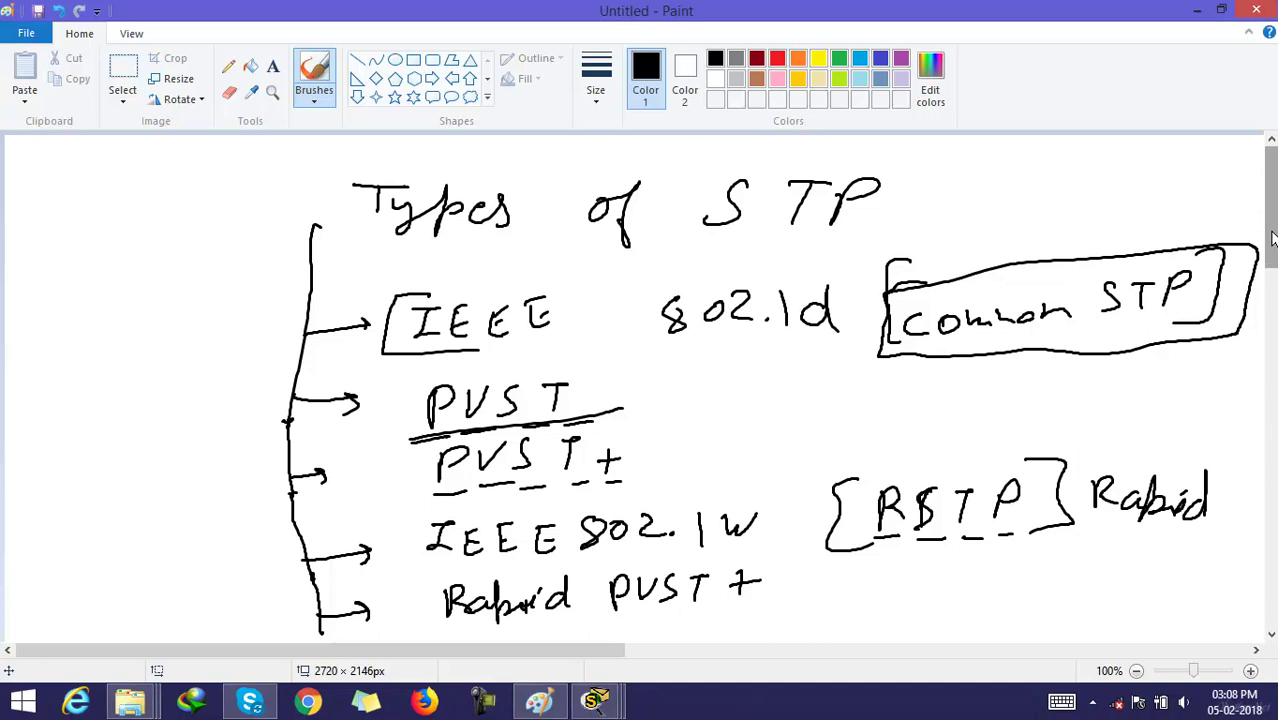
{"action": "left_click_drag", "start_coordinate": [1272, 237], "coordinate": [1270, 207]}
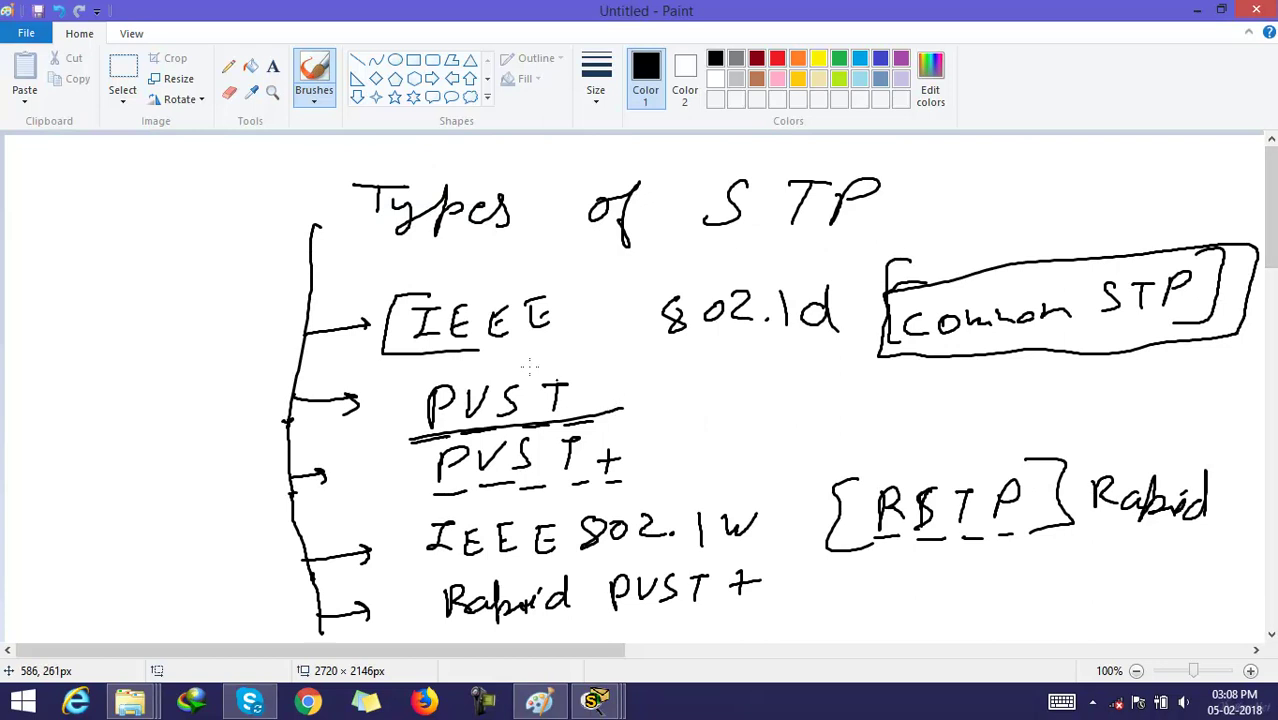
{"action": "mouse_move", "coordinate": [568, 362]}
{"action": "left_mouse_down"}
{"action": "mouse_move", "coordinate": [608, 411]}
{"action": "mouse_move", "coordinate": [588, 414]}
{"action": "mouse_move", "coordinate": [670, 381]}
{"action": "left_mouse_up"}
{"action": "left_click_drag", "start_coordinate": [656, 376], "coordinate": [672, 384]}
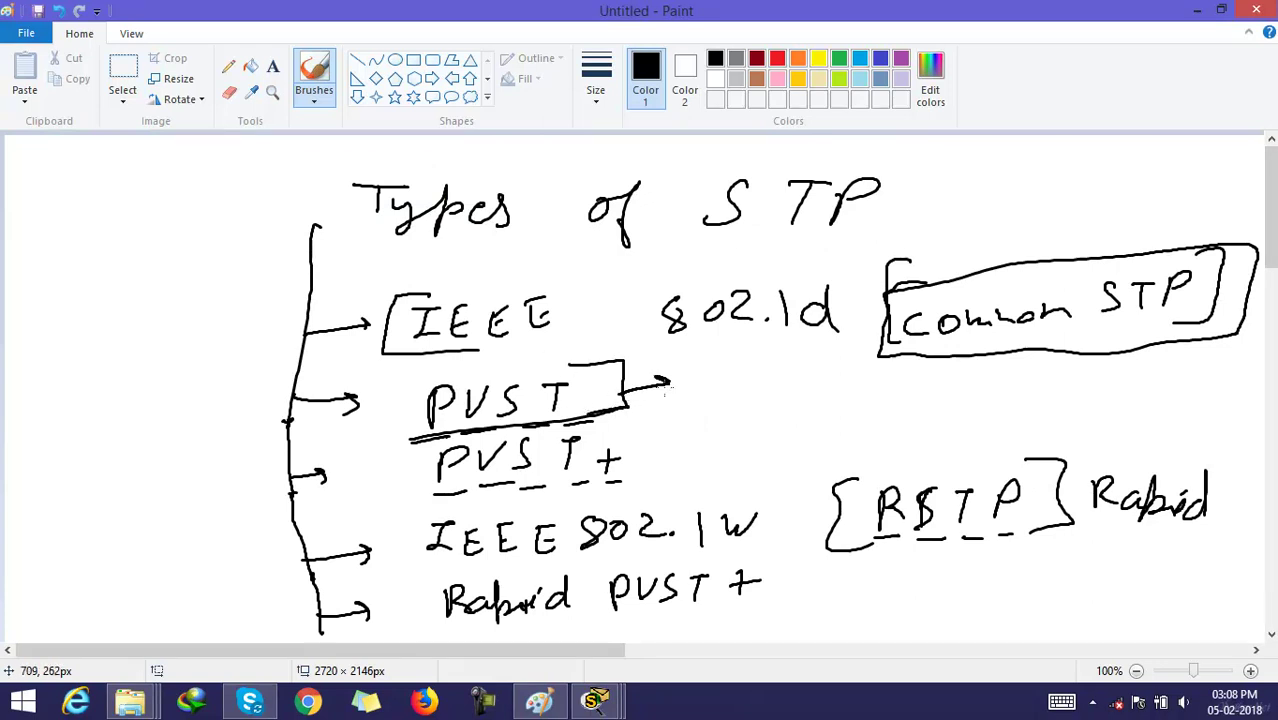
{"action": "mouse_move", "coordinate": [288, 398]}
{"action": "left_mouse_down"}
{"action": "mouse_move", "coordinate": [208, 410]}
{"action": "mouse_move", "coordinate": [232, 420]}
{"action": "left_mouse_up"}
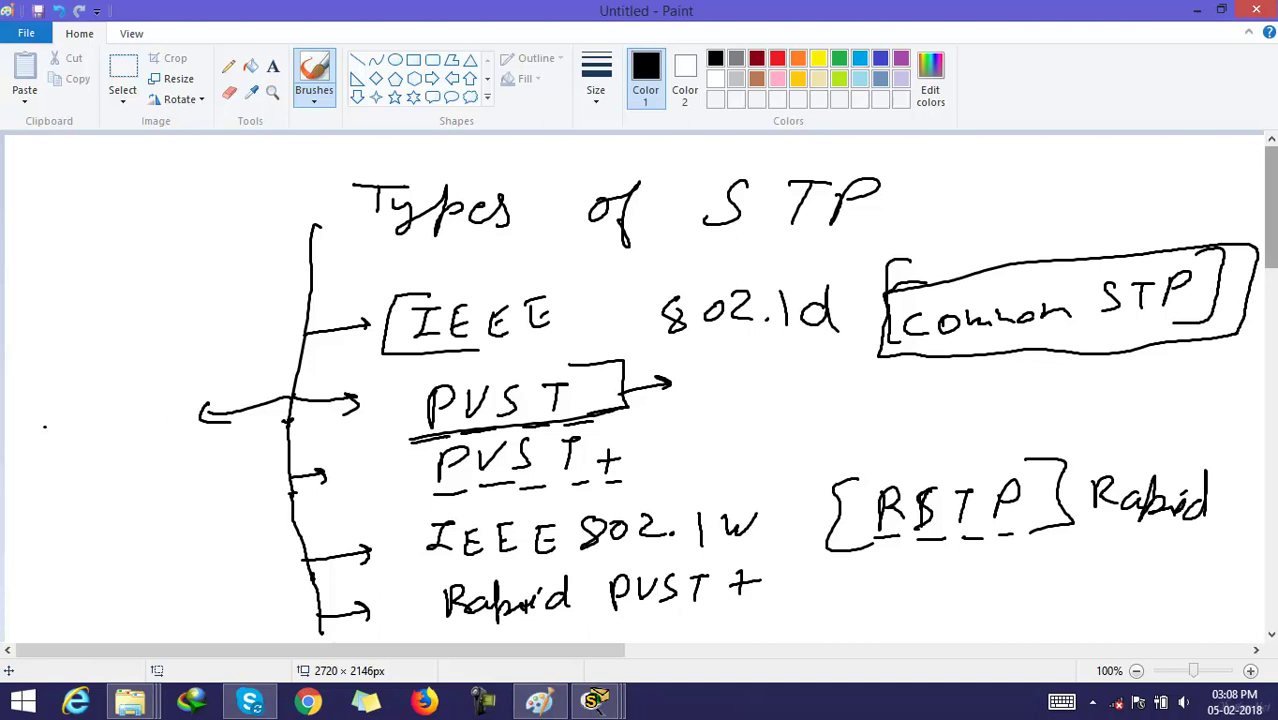
Below the list, sketch two joined outlines, each labelled STP.
{"action": "scroll", "coordinate": [1095, 237], "scroll_direction": "down", "scroll_amount": 10}
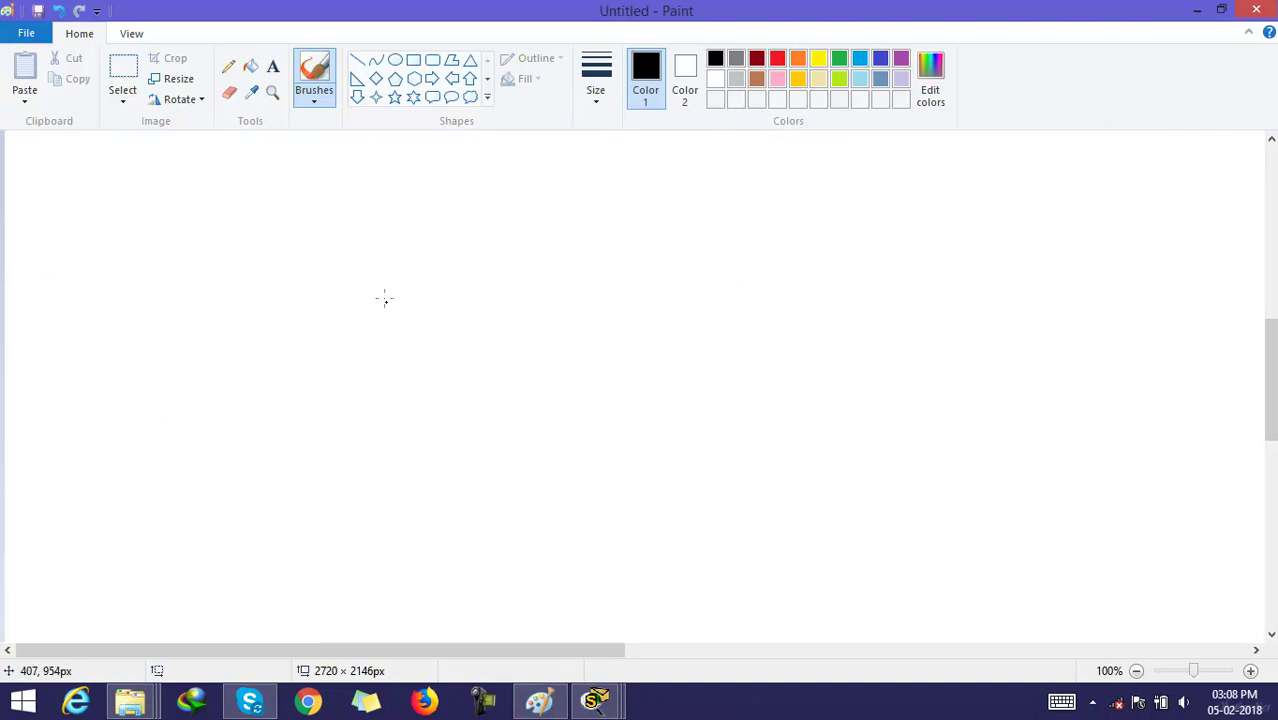
{"action": "mouse_move", "coordinate": [365, 294]}
{"action": "left_mouse_down"}
{"action": "mouse_move", "coordinate": [813, 245]}
{"action": "mouse_move", "coordinate": [479, 342]}
{"action": "mouse_move", "coordinate": [388, 297]}
{"action": "left_mouse_up"}
{"action": "mouse_move", "coordinate": [637, 269]}
{"action": "left_mouse_down"}
{"action": "mouse_move", "coordinate": [634, 255]}
{"action": "mouse_move", "coordinate": [632, 350]}
{"action": "left_mouse_up"}
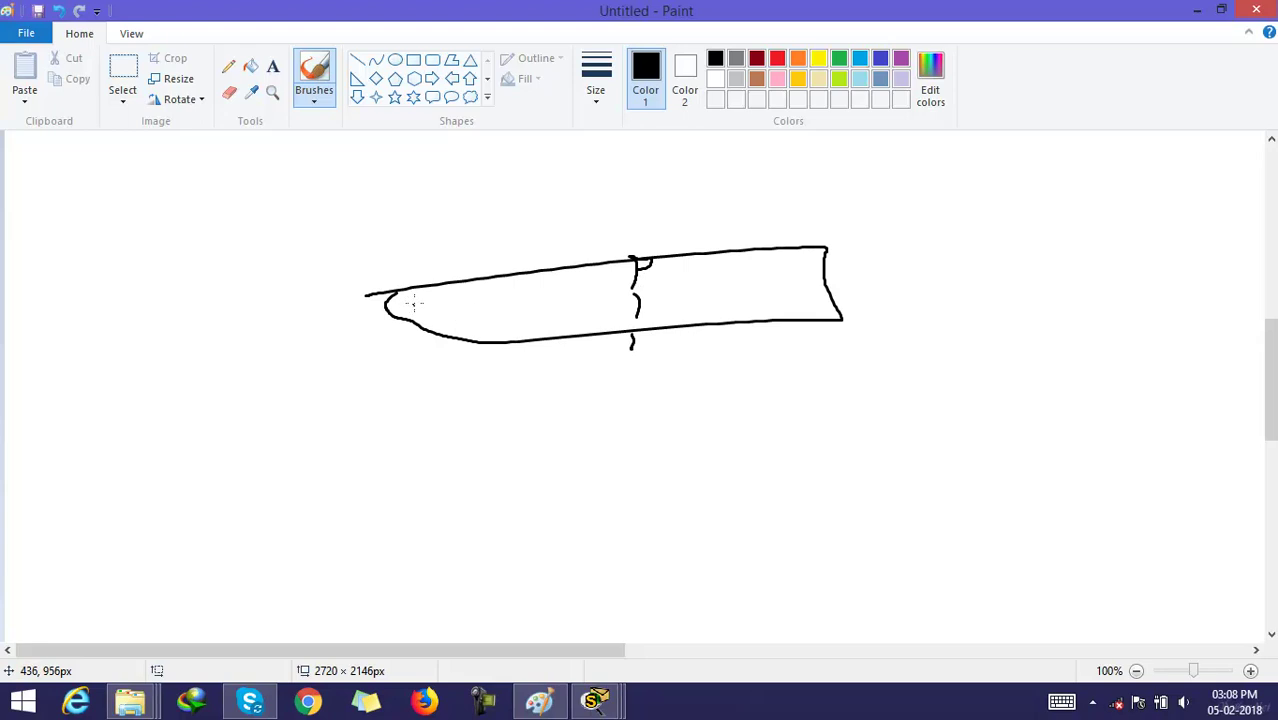
{"action": "mouse_move", "coordinate": [414, 302]}
{"action": "left_mouse_down"}
{"action": "mouse_move", "coordinate": [622, 270]}
{"action": "mouse_move", "coordinate": [620, 326]}
{"action": "mouse_move", "coordinate": [469, 395]}
{"action": "mouse_move", "coordinate": [382, 318]}
{"action": "mouse_move", "coordinate": [450, 293]}
{"action": "left_mouse_up"}
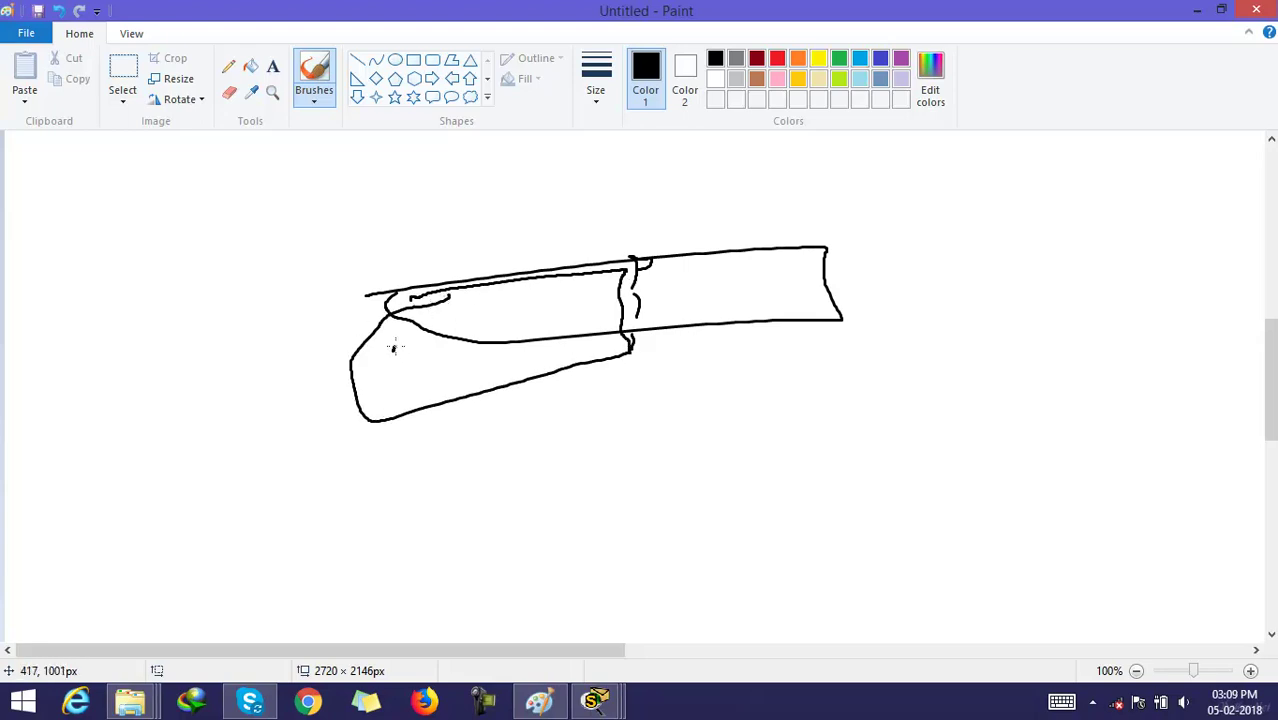
{"action": "left_click_drag", "start_coordinate": [395, 348], "coordinate": [383, 381]}
{"action": "left_click_drag", "start_coordinate": [421, 346], "coordinate": [444, 343]}
{"action": "mouse_move", "coordinate": [433, 345]}
{"action": "left_mouse_down"}
{"action": "mouse_move", "coordinate": [437, 378]}
{"action": "mouse_move", "coordinate": [472, 330]}
{"action": "mouse_move", "coordinate": [468, 346]}
{"action": "left_mouse_up"}
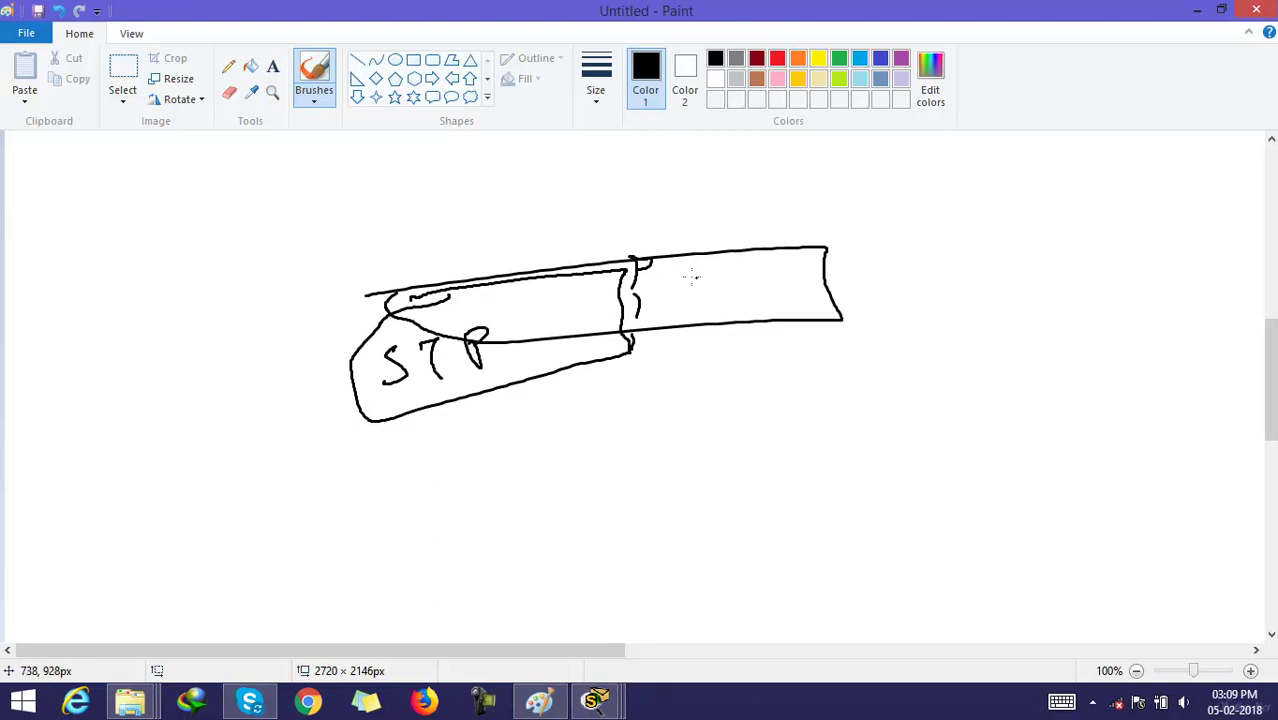
{"action": "mouse_move", "coordinate": [692, 278]}
{"action": "left_mouse_down"}
{"action": "mouse_move", "coordinate": [643, 340]}
{"action": "mouse_move", "coordinate": [856, 337]}
{"action": "mouse_move", "coordinate": [750, 264]}
{"action": "mouse_move", "coordinate": [664, 276]}
{"action": "mouse_move", "coordinate": [677, 340]}
{"action": "mouse_move", "coordinate": [752, 308]}
{"action": "left_mouse_up"}
{"action": "mouse_move", "coordinate": [737, 311]}
{"action": "left_mouse_down"}
{"action": "mouse_move", "coordinate": [738, 355]}
{"action": "mouse_move", "coordinate": [806, 318]}
{"action": "mouse_move", "coordinate": [775, 336]}
{"action": "left_mouse_up"}
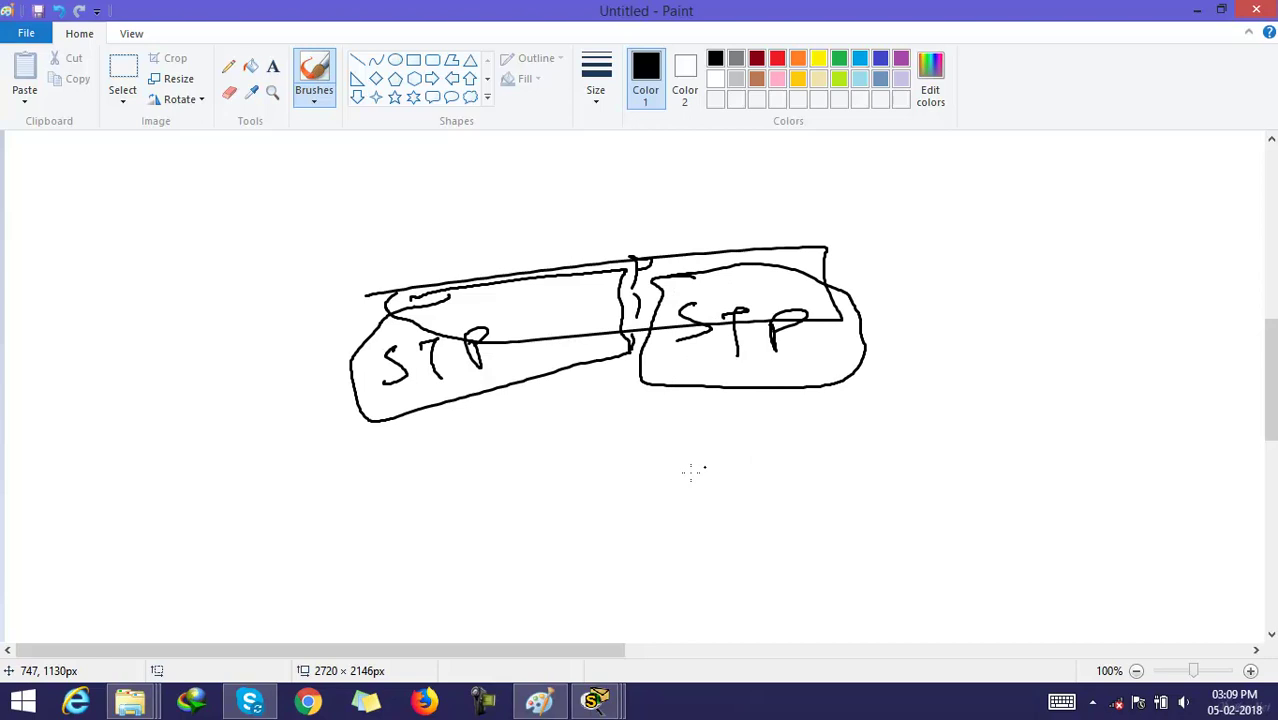
Draw a long box beneath them and split it into five cells.
{"action": "mouse_move", "coordinate": [580, 474]}
{"action": "left_mouse_down"}
{"action": "mouse_move", "coordinate": [1027, 451]}
{"action": "mouse_move", "coordinate": [599, 519]}
{"action": "mouse_move", "coordinate": [583, 470]}
{"action": "left_mouse_up"}
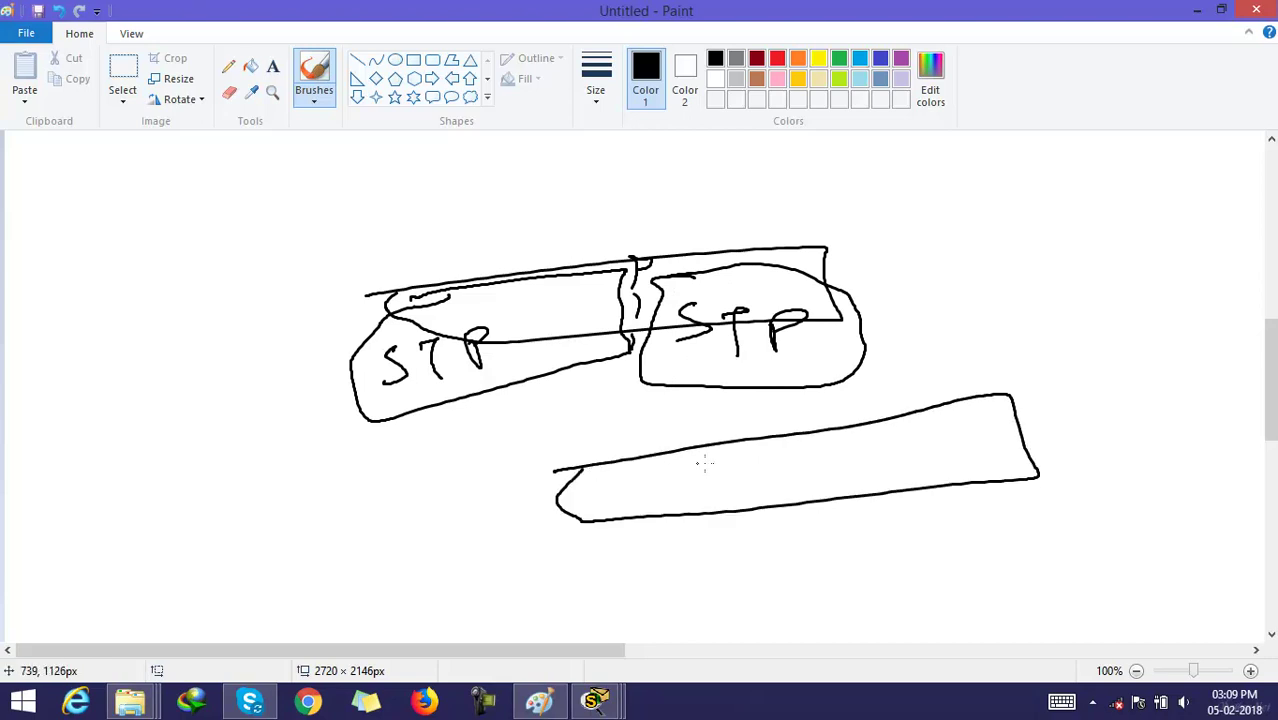
{"action": "left_click_drag", "start_coordinate": [688, 482], "coordinate": [697, 547]}
{"action": "left_click_drag", "start_coordinate": [760, 433], "coordinate": [762, 458]}
{"action": "left_click_drag", "start_coordinate": [766, 500], "coordinate": [778, 565]}
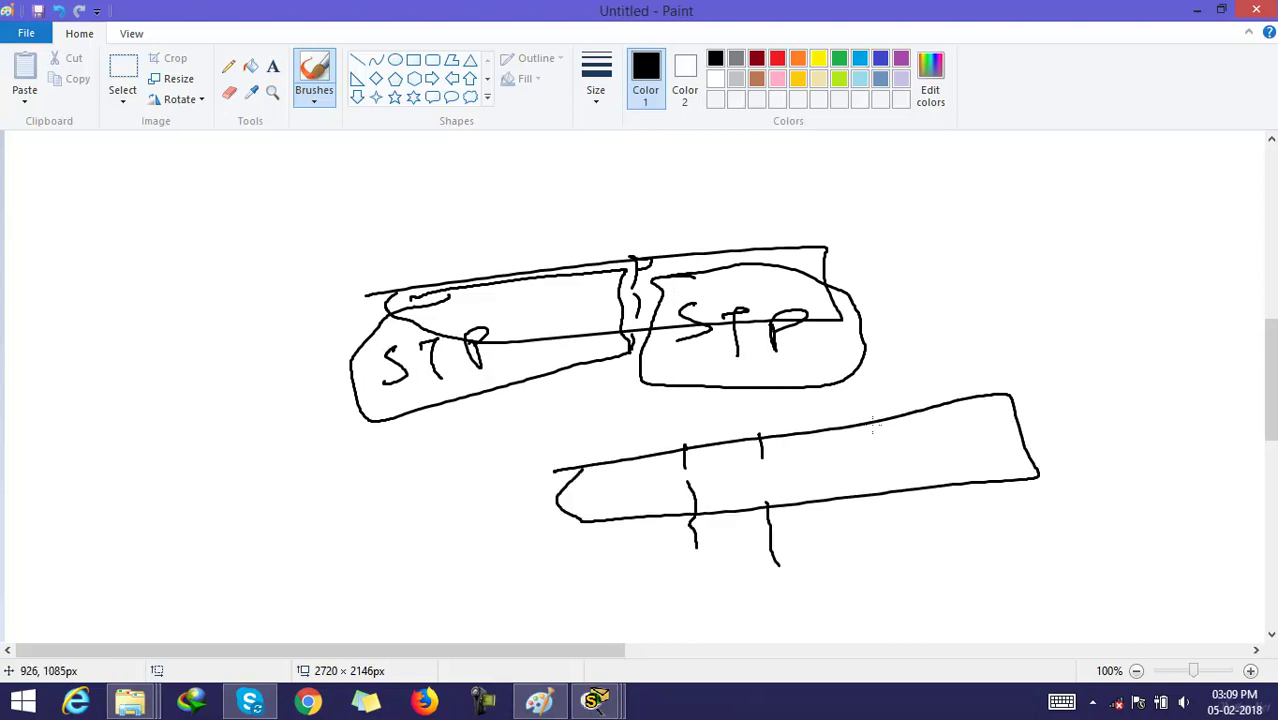
{"action": "left_click_drag", "start_coordinate": [874, 426], "coordinate": [876, 454]}
{"action": "left_click_drag", "start_coordinate": [885, 490], "coordinate": [892, 563]}
{"action": "left_click_drag", "start_coordinate": [960, 405], "coordinate": [966, 512]}
{"action": "left_click_drag", "start_coordinate": [966, 538], "coordinate": [969, 556]}
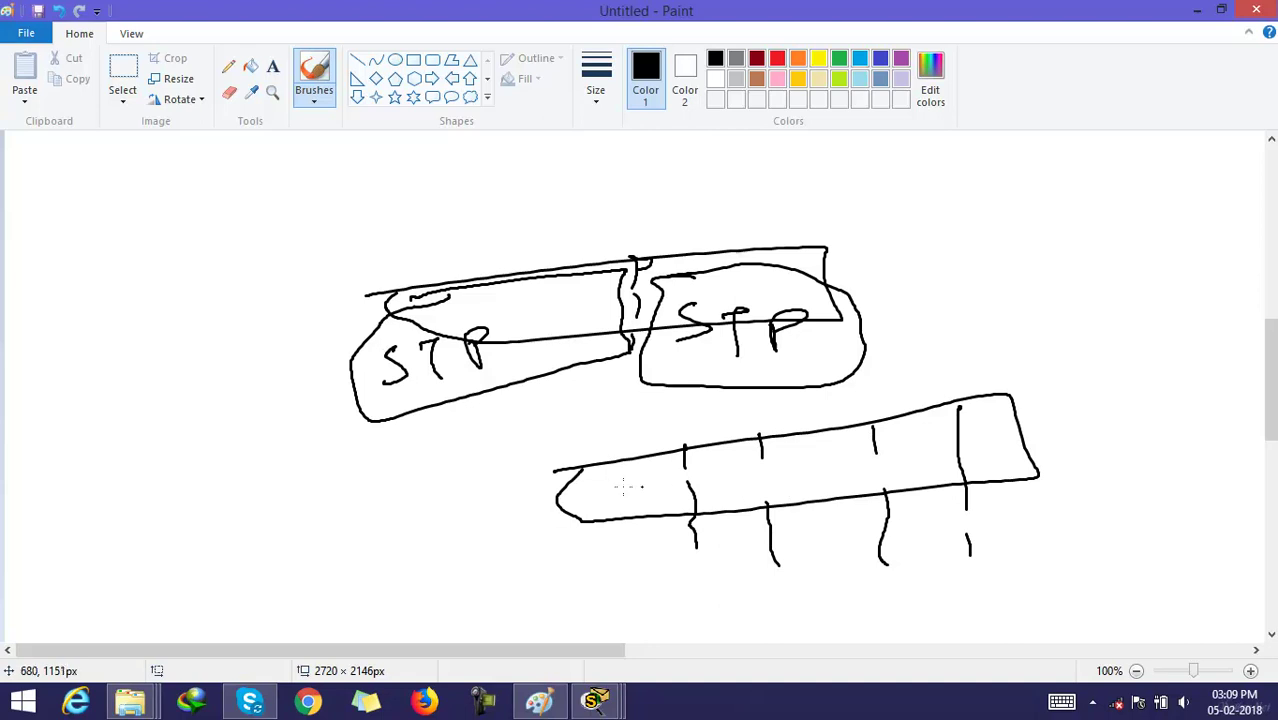
{"action": "left_click_drag", "start_coordinate": [601, 489], "coordinate": [810, 477]}
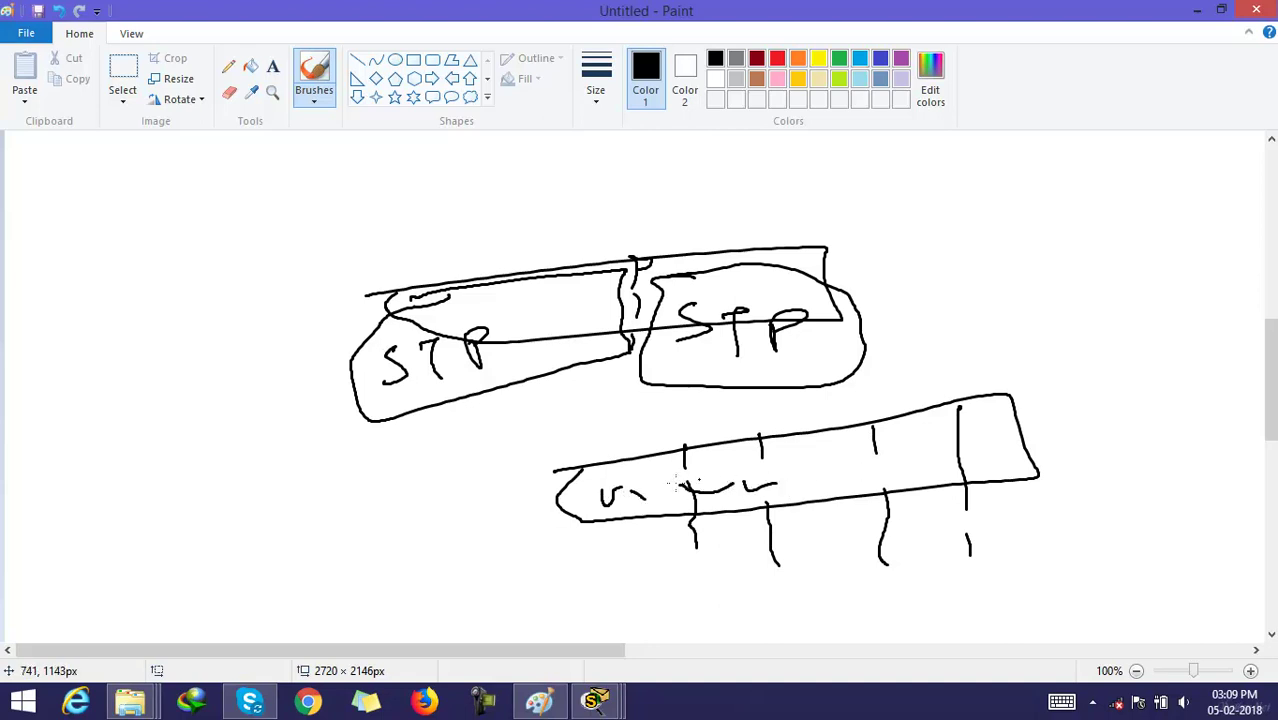
Number the cells 1 through 5.
{"action": "left_click_drag", "start_coordinate": [728, 476], "coordinate": [768, 486]}
{"action": "mouse_move", "coordinate": [798, 460]}
{"action": "left_mouse_down"}
{"action": "mouse_move", "coordinate": [825, 468]}
{"action": "mouse_move", "coordinate": [822, 494]}
{"action": "left_mouse_up"}
{"action": "left_click_drag", "start_coordinate": [906, 450], "coordinate": [944, 466]}
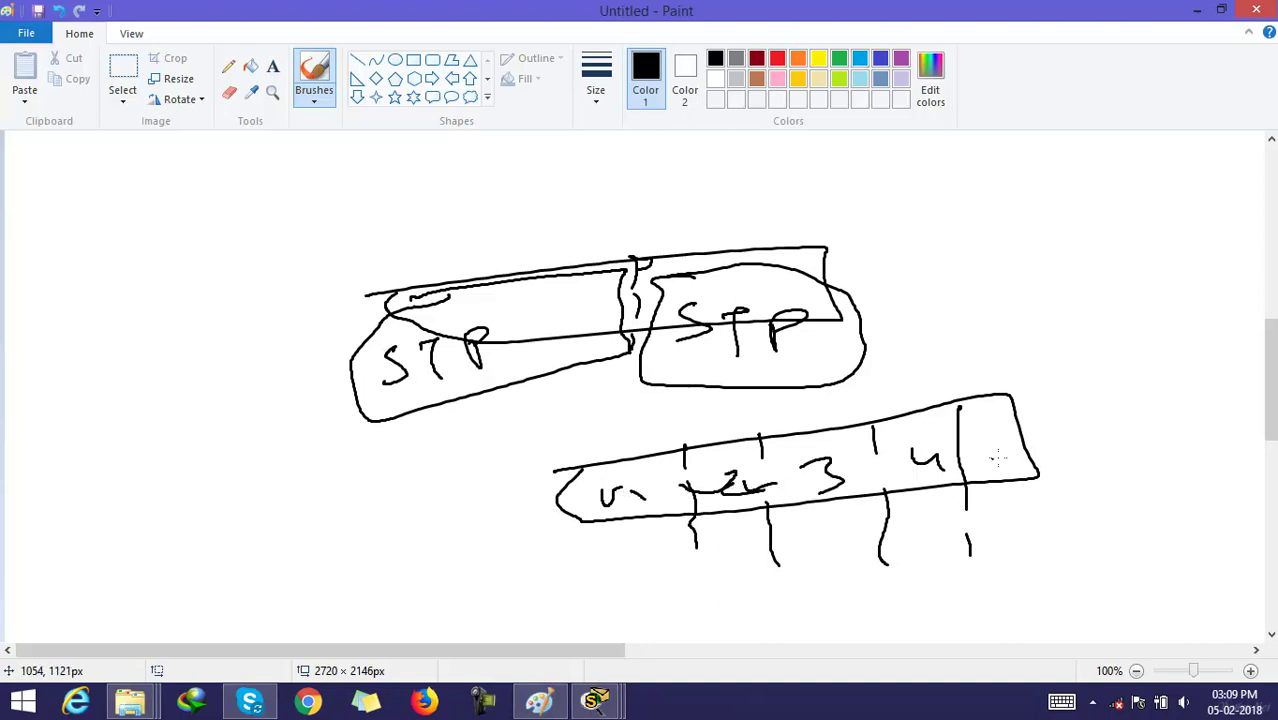
{"action": "left_click_drag", "start_coordinate": [1018, 444], "coordinate": [1003, 469]}
{"action": "left_click_drag", "start_coordinate": [659, 480], "coordinate": [663, 502]}
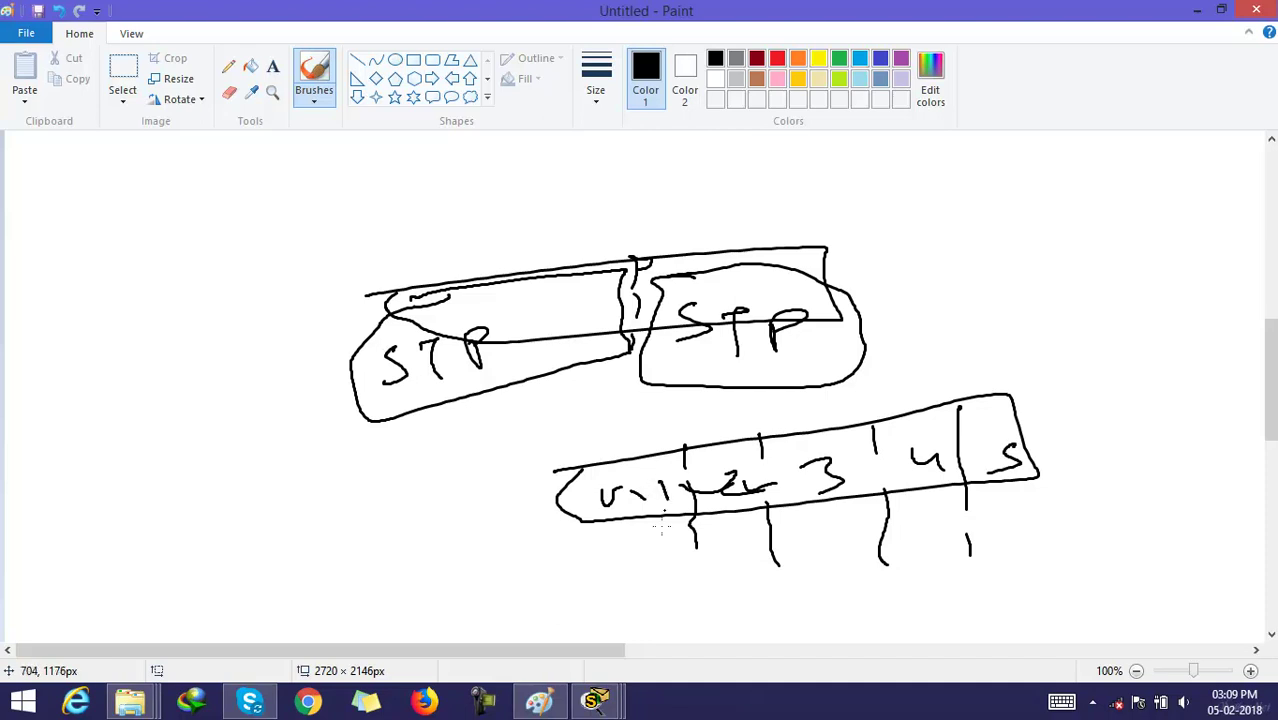
Write STP under each of the five numbered cells.
{"action": "mouse_move", "coordinate": [595, 537]}
{"action": "left_mouse_down"}
{"action": "mouse_move", "coordinate": [580, 557]}
{"action": "mouse_move", "coordinate": [622, 538]}
{"action": "left_mouse_up"}
{"action": "mouse_move", "coordinate": [614, 540]}
{"action": "left_mouse_down"}
{"action": "mouse_move", "coordinate": [615, 559]}
{"action": "mouse_move", "coordinate": [635, 550]}
{"action": "left_mouse_up"}
{"action": "left_click_drag", "start_coordinate": [718, 531], "coordinate": [707, 552]}
{"action": "mouse_move", "coordinate": [726, 530]}
{"action": "left_mouse_down"}
{"action": "mouse_move", "coordinate": [741, 528]}
{"action": "mouse_move", "coordinate": [735, 552]}
{"action": "left_mouse_up"}
{"action": "mouse_move", "coordinate": [749, 530]}
{"action": "left_mouse_down"}
{"action": "mouse_move", "coordinate": [750, 552]}
{"action": "mouse_move", "coordinate": [752, 540]}
{"action": "left_mouse_up"}
{"action": "left_click_drag", "start_coordinate": [804, 523], "coordinate": [792, 550]}
{"action": "mouse_move", "coordinate": [828, 524]}
{"action": "left_mouse_down"}
{"action": "mouse_move", "coordinate": [842, 522]}
{"action": "mouse_move", "coordinate": [836, 552]}
{"action": "left_mouse_up"}
{"action": "mouse_move", "coordinate": [856, 548]}
{"action": "left_mouse_down"}
{"action": "mouse_move", "coordinate": [868, 530]}
{"action": "mouse_move", "coordinate": [900, 542]}
{"action": "mouse_move", "coordinate": [942, 521]}
{"action": "left_mouse_up"}
{"action": "mouse_move", "coordinate": [934, 522]}
{"action": "left_mouse_down"}
{"action": "mouse_move", "coordinate": [935, 544]}
{"action": "mouse_move", "coordinate": [944, 524]}
{"action": "left_mouse_up"}
{"action": "left_click_drag", "start_coordinate": [944, 522], "coordinate": [948, 536]}
{"action": "mouse_move", "coordinate": [1018, 514]}
{"action": "left_mouse_down"}
{"action": "mouse_move", "coordinate": [1000, 538]}
{"action": "mouse_move", "coordinate": [1047, 513]}
{"action": "left_mouse_up"}
{"action": "mouse_move", "coordinate": [1036, 516]}
{"action": "left_mouse_down"}
{"action": "mouse_move", "coordinate": [1037, 539]}
{"action": "mouse_move", "coordinate": [1056, 528]}
{"action": "left_mouse_up"}
Outline the STP row and draw dividers between its cells.
{"action": "mouse_move", "coordinate": [953, 488]}
{"action": "left_mouse_down"}
{"action": "mouse_move", "coordinate": [1038, 481]}
{"action": "mouse_move", "coordinate": [1110, 532]}
{"action": "mouse_move", "coordinate": [795, 552]}
{"action": "mouse_move", "coordinate": [530, 548]}
{"action": "mouse_move", "coordinate": [962, 480]}
{"action": "left_mouse_up"}
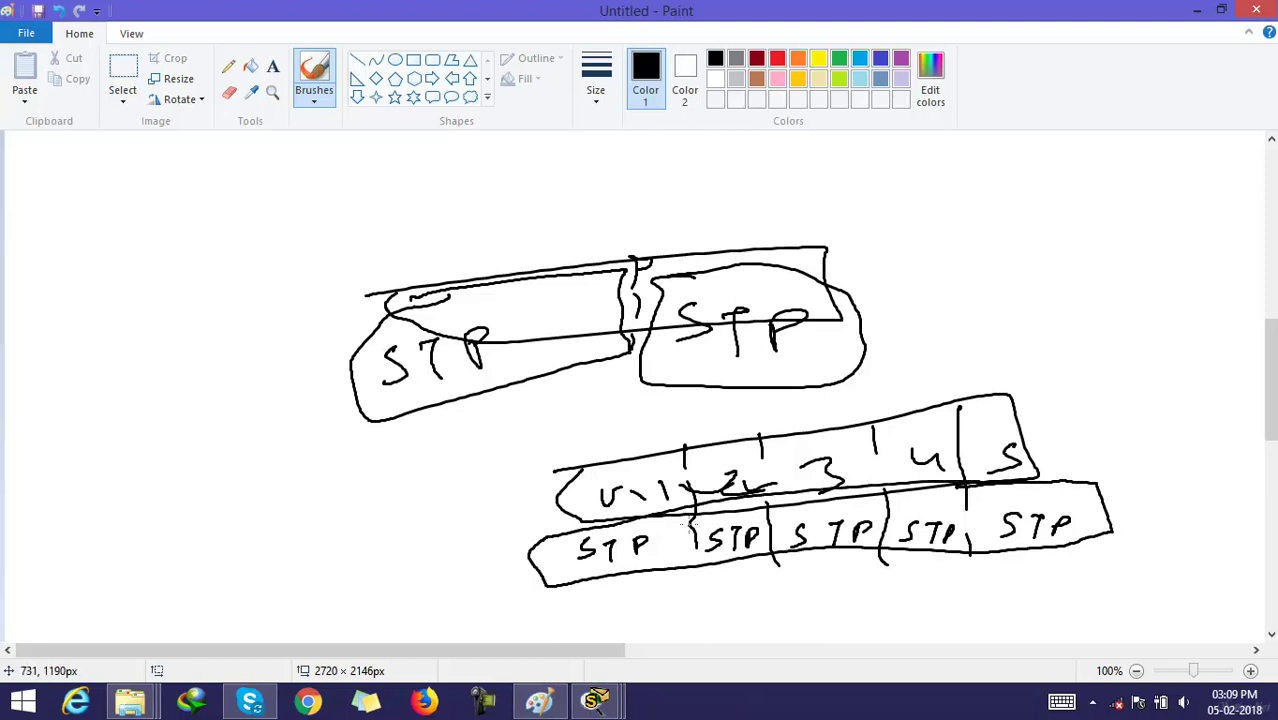
{"action": "left_click_drag", "start_coordinate": [693, 520], "coordinate": [707, 585]}
{"action": "left_click_drag", "start_coordinate": [770, 516], "coordinate": [792, 596]}
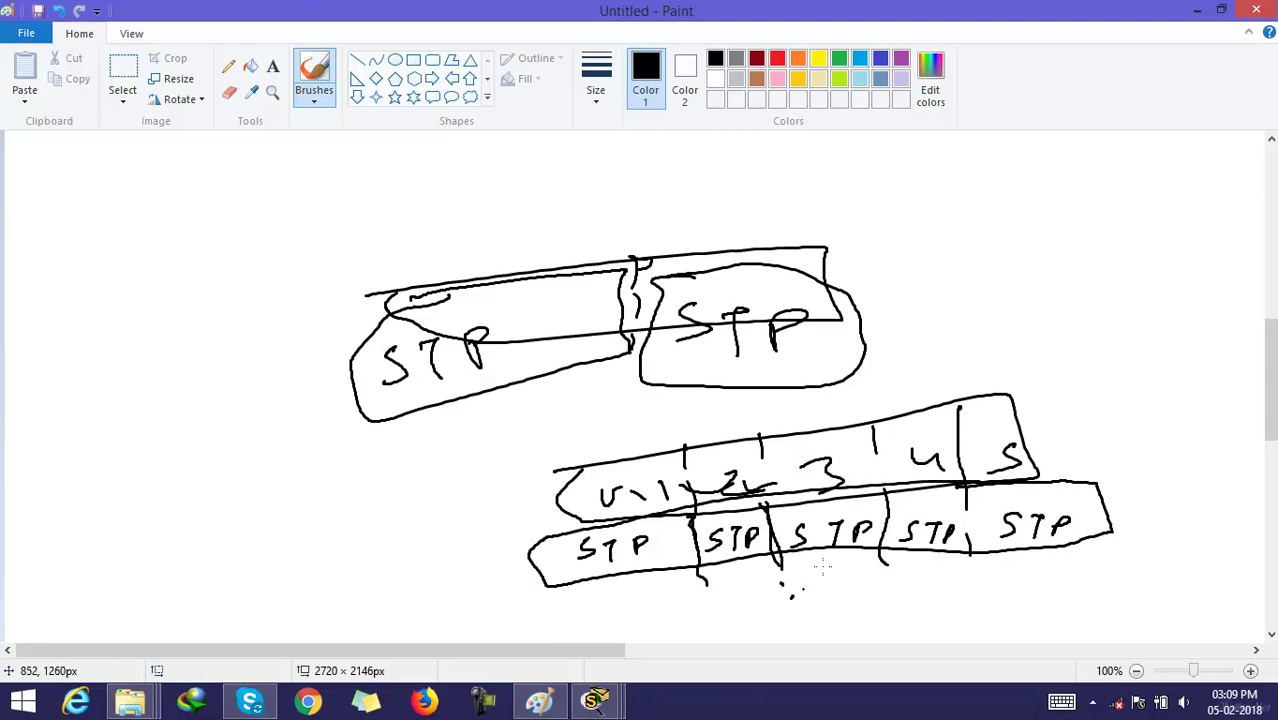
{"action": "left_click_drag", "start_coordinate": [880, 497], "coordinate": [902, 585]}
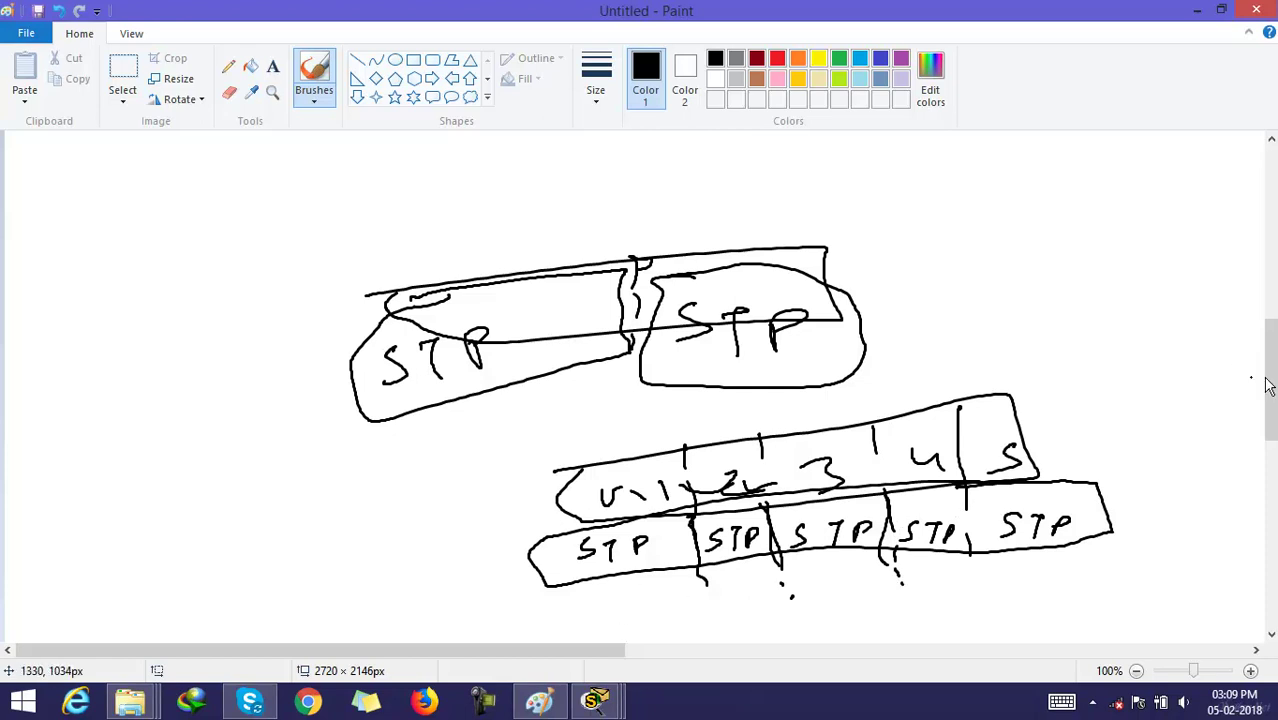
{"action": "mouse_move", "coordinate": [1270, 382]}
{"action": "left_mouse_down"}
{"action": "mouse_move", "coordinate": [1270, 252]}
{"action": "mouse_move", "coordinate": [1270, 263]}
{"action": "left_mouse_up"}
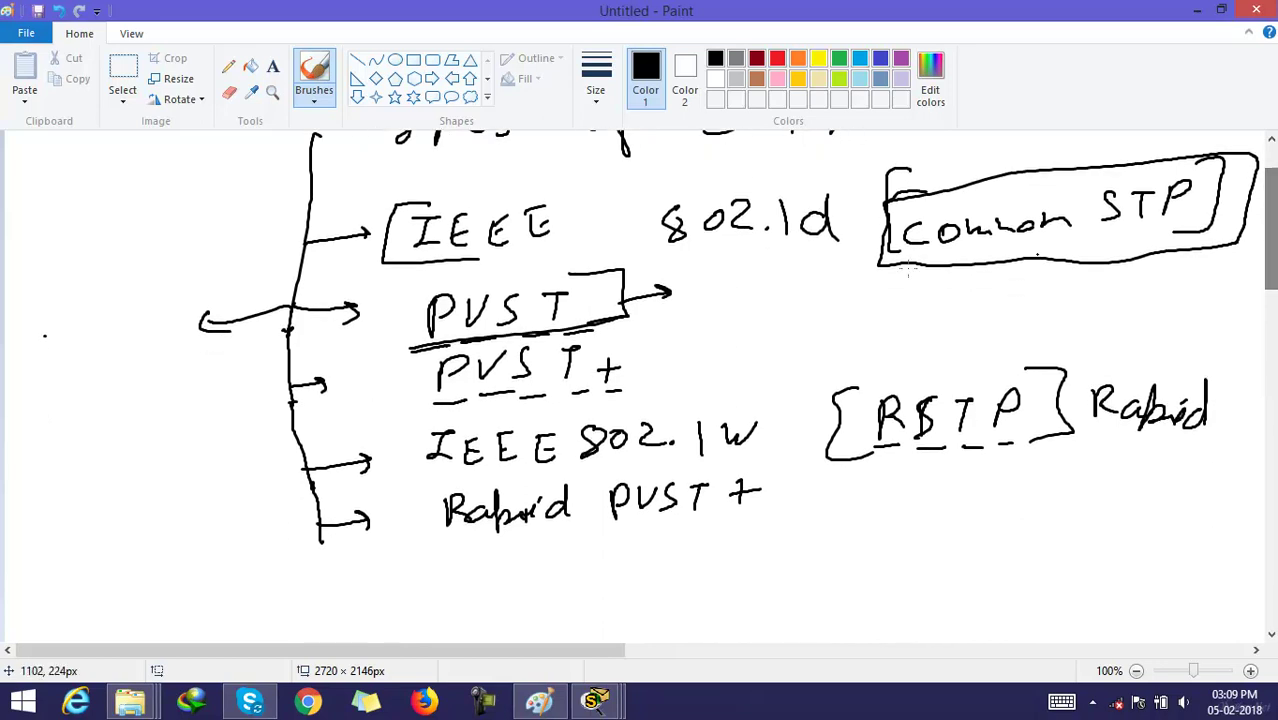
Bracket PVST+ with a curved arrow to PVST, redraw its plus as a star, box Rabid.
{"action": "mouse_move", "coordinate": [592, 322]}
{"action": "left_mouse_down"}
{"action": "mouse_move", "coordinate": [636, 328]}
{"action": "mouse_move", "coordinate": [594, 394]}
{"action": "left_mouse_up"}
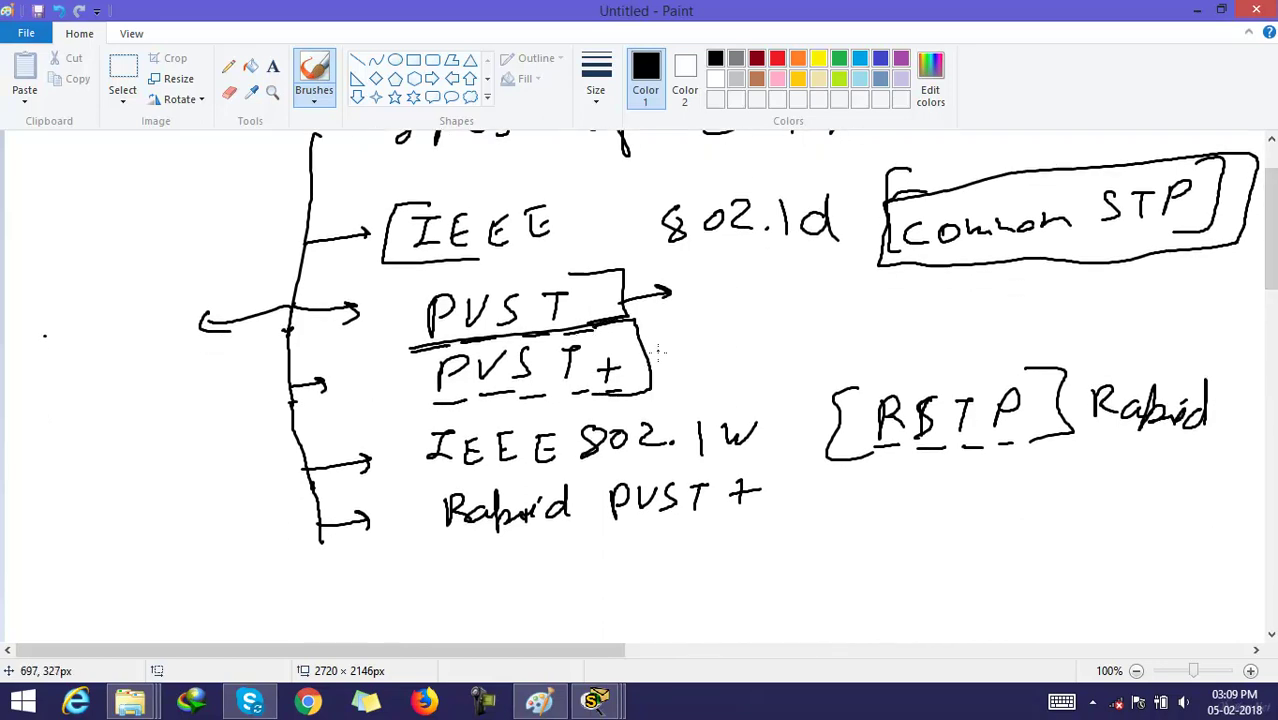
{"action": "mouse_move", "coordinate": [656, 350]}
{"action": "left_mouse_down"}
{"action": "mouse_move", "coordinate": [726, 312]}
{"action": "mouse_move", "coordinate": [670, 292]}
{"action": "left_mouse_up"}
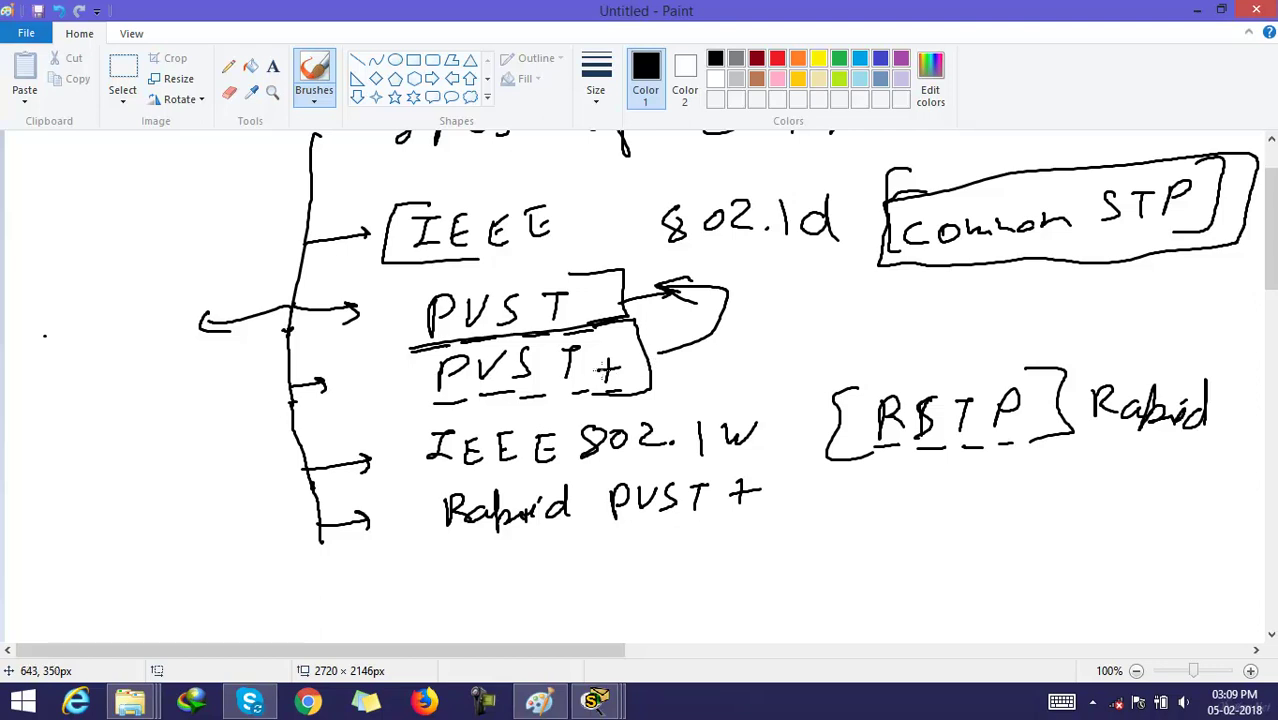
{"action": "left_click_drag", "start_coordinate": [614, 358], "coordinate": [604, 383]}
{"action": "left_click_drag", "start_coordinate": [602, 365], "coordinate": [624, 365]}
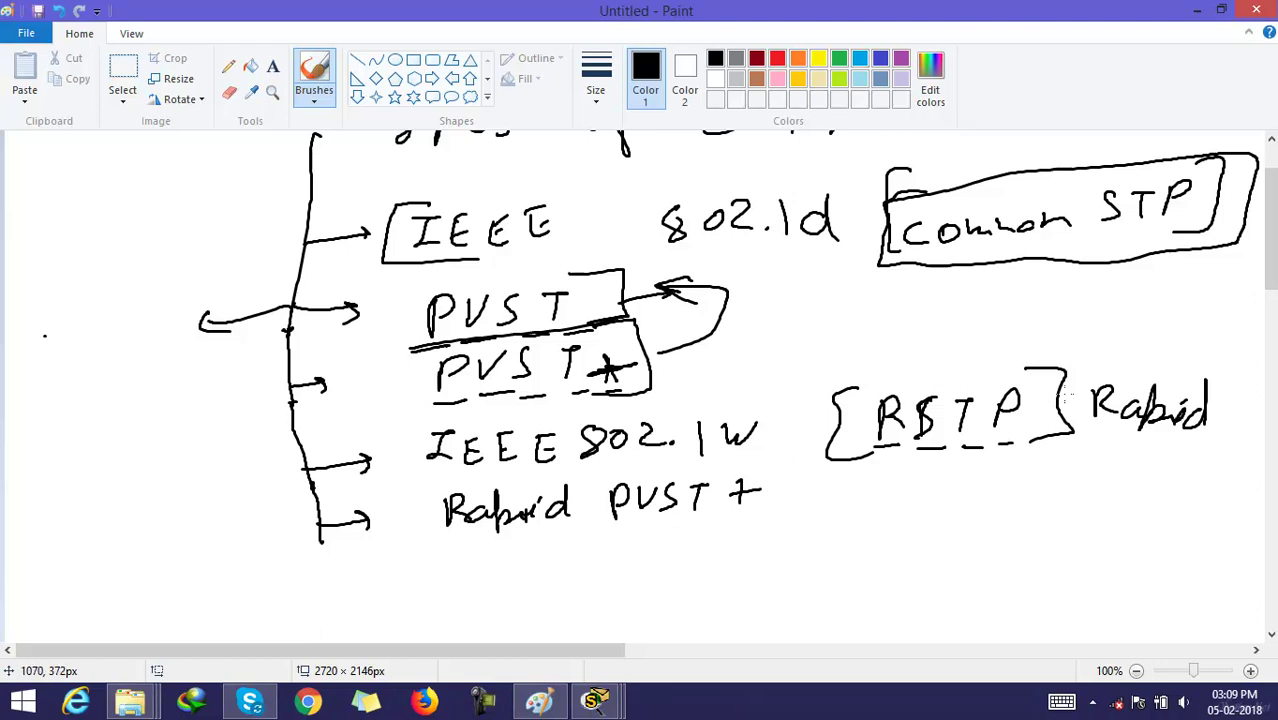
{"action": "mouse_move", "coordinate": [1040, 352]}
{"action": "left_mouse_down"}
{"action": "mouse_move", "coordinate": [1230, 362]}
{"action": "mouse_move", "coordinate": [1155, 443]}
{"action": "mouse_move", "coordinate": [906, 448]}
{"action": "mouse_move", "coordinate": [810, 400]}
{"action": "mouse_move", "coordinate": [1092, 352]}
{"action": "left_mouse_up"}
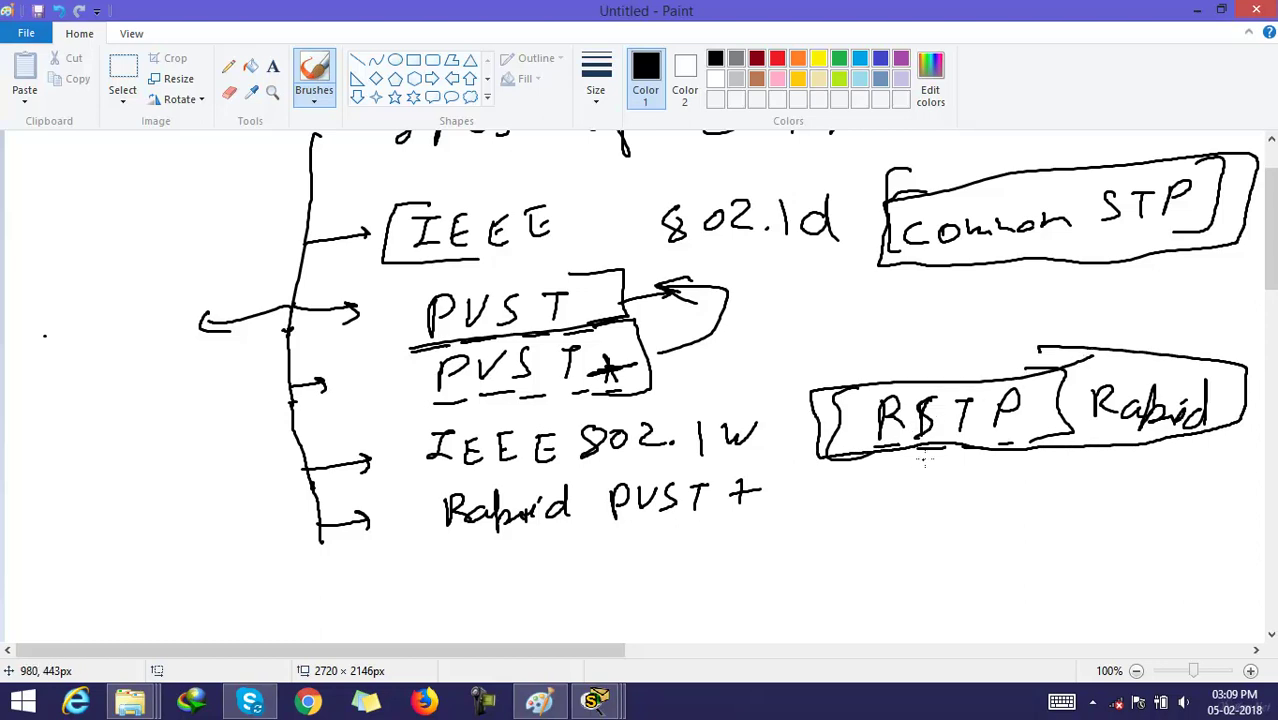
Underline RSTP and Rabid, then write STP with "50 sec." and "30 sec." at left.
{"action": "left_click_drag", "start_coordinate": [915, 452], "coordinate": [1036, 450]}
{"action": "left_click_drag", "start_coordinate": [1108, 432], "coordinate": [1209, 449]}
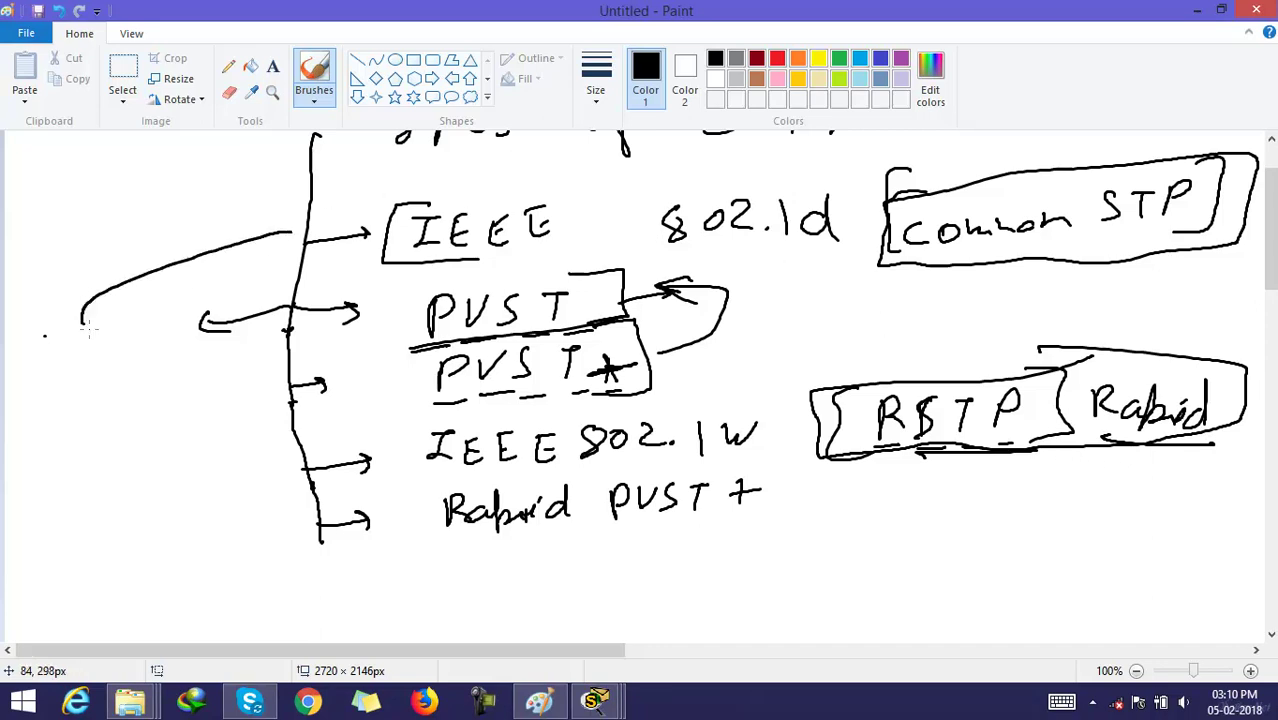
{"action": "mouse_move", "coordinate": [89, 328]}
{"action": "left_mouse_down"}
{"action": "mouse_move", "coordinate": [84, 350]}
{"action": "mouse_move", "coordinate": [107, 340]}
{"action": "mouse_move", "coordinate": [90, 405]}
{"action": "mouse_move", "coordinate": [134, 380]}
{"action": "left_mouse_up"}
{"action": "mouse_move", "coordinate": [123, 381]}
{"action": "left_mouse_down"}
{"action": "mouse_move", "coordinate": [124, 406]}
{"action": "mouse_move", "coordinate": [146, 409]}
{"action": "left_mouse_up"}
{"action": "mouse_move", "coordinate": [146, 386]}
{"action": "left_mouse_down"}
{"action": "mouse_move", "coordinate": [133, 454]}
{"action": "mouse_move", "coordinate": [152, 440]}
{"action": "left_mouse_up"}
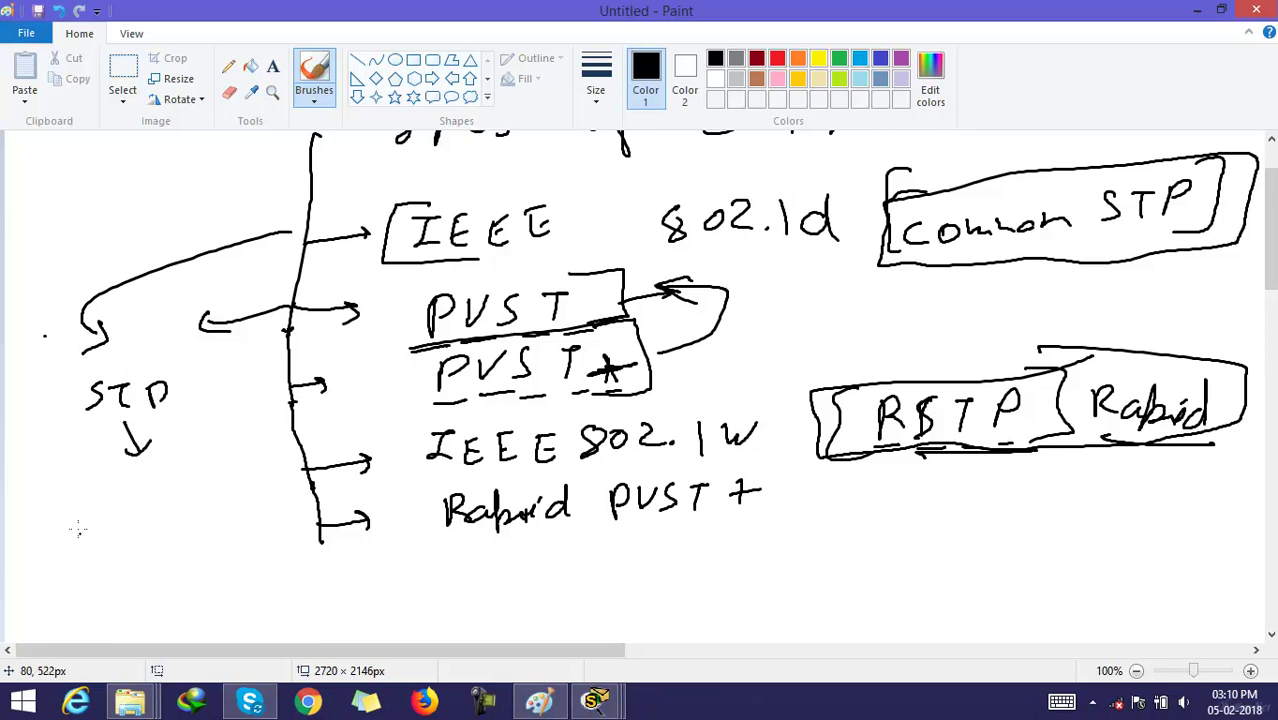
{"action": "mouse_move", "coordinate": [81, 502]}
{"action": "left_mouse_down"}
{"action": "mouse_move", "coordinate": [98, 517]}
{"action": "mouse_move", "coordinate": [205, 494]}
{"action": "left_mouse_up"}
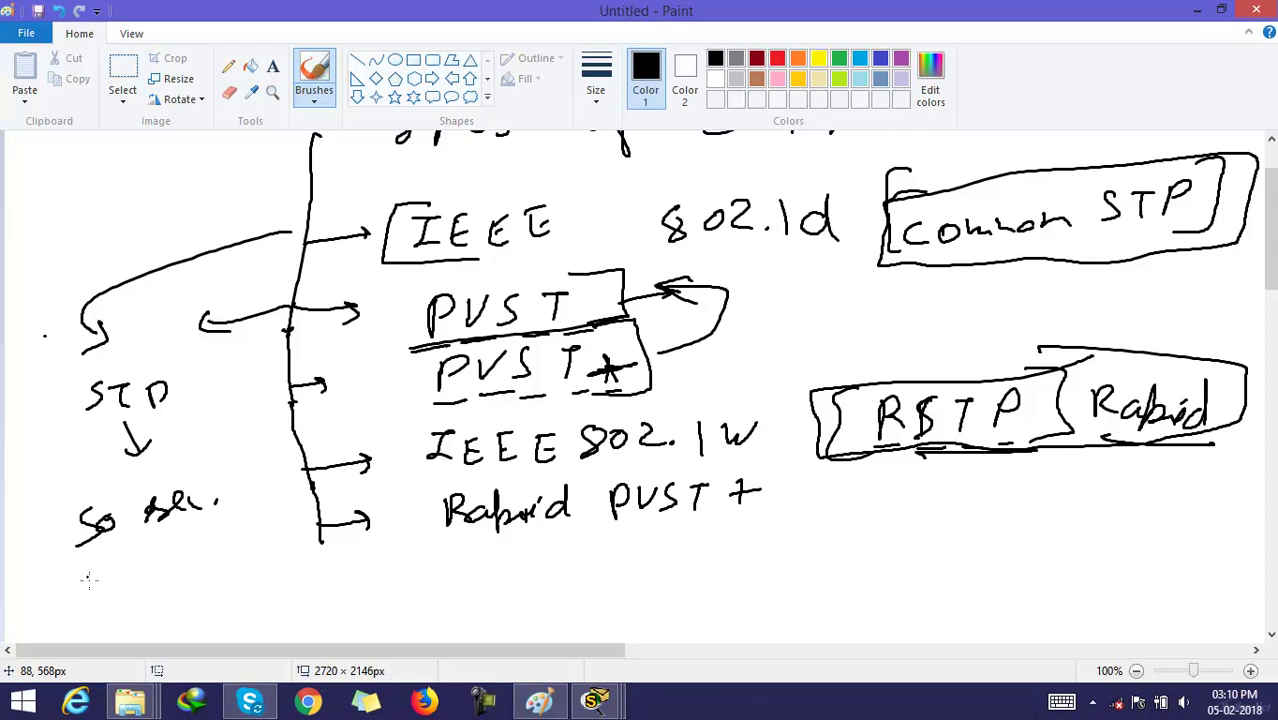
{"action": "mouse_move", "coordinate": [83, 564]}
{"action": "left_mouse_down"}
{"action": "mouse_move", "coordinate": [78, 592]}
{"action": "mouse_move", "coordinate": [122, 557]}
{"action": "mouse_move", "coordinate": [197, 548]}
{"action": "left_mouse_up"}
{"action": "left_click", "coordinate": [202, 550]}
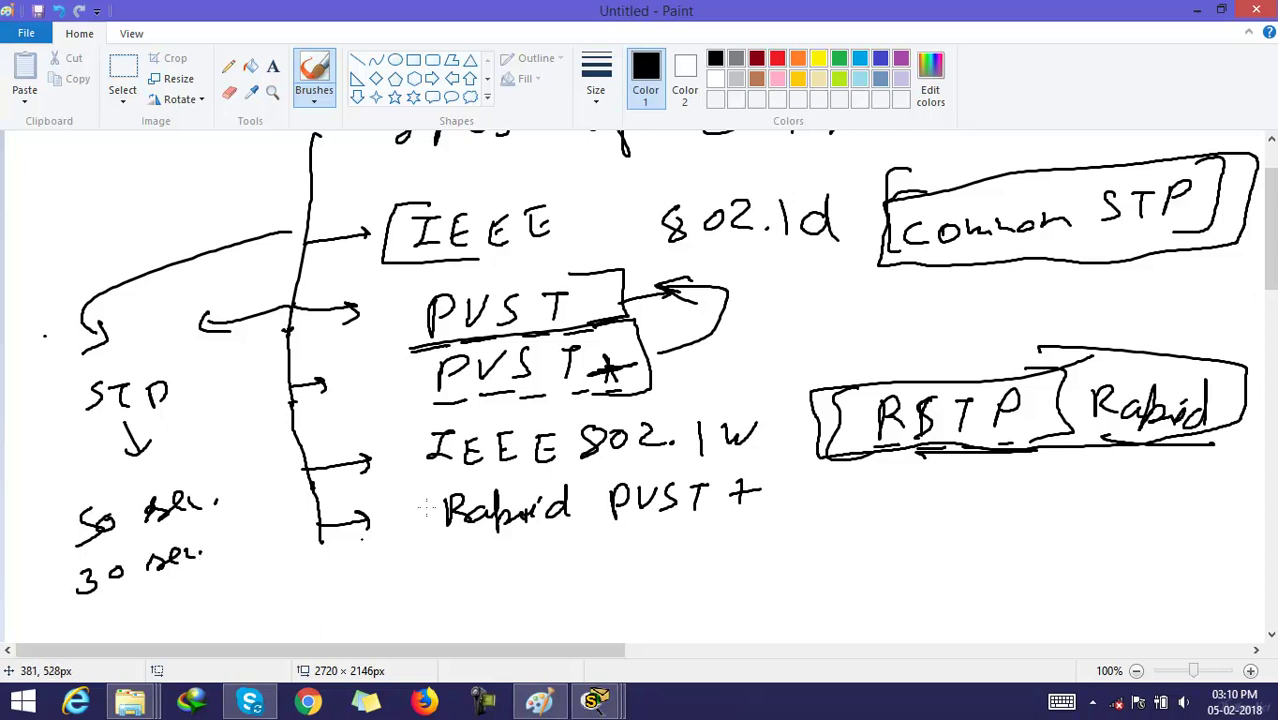
Curve a link from IEEE 802.1w down to a circled "8-10 sec" note.
{"action": "mouse_move", "coordinate": [440, 420]}
{"action": "left_mouse_down"}
{"action": "mouse_move", "coordinate": [400, 426]}
{"action": "mouse_move", "coordinate": [452, 485]}
{"action": "mouse_move", "coordinate": [350, 498]}
{"action": "mouse_move", "coordinate": [420, 570]}
{"action": "left_mouse_up"}
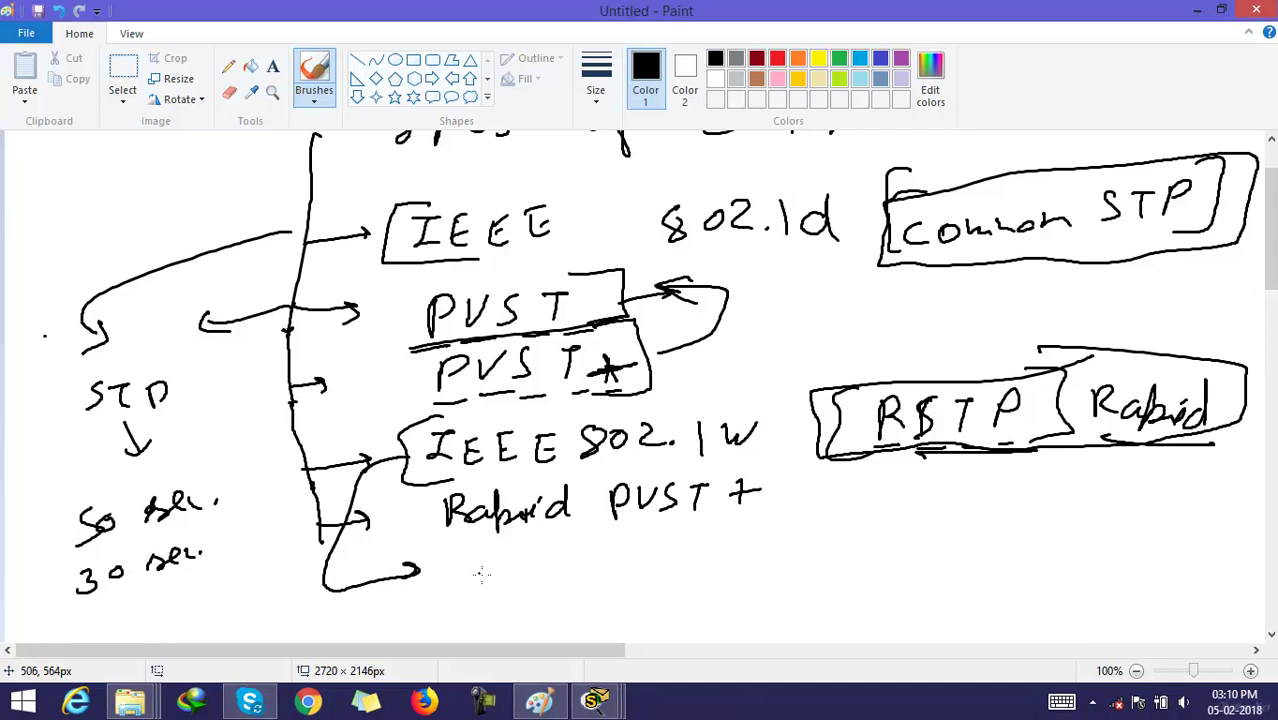
{"action": "mouse_move", "coordinate": [508, 568]}
{"action": "left_mouse_down"}
{"action": "mouse_move", "coordinate": [520, 558]}
{"action": "mouse_move", "coordinate": [512, 580]}
{"action": "mouse_move", "coordinate": [606, 560]}
{"action": "mouse_move", "coordinate": [716, 569]}
{"action": "left_mouse_up"}
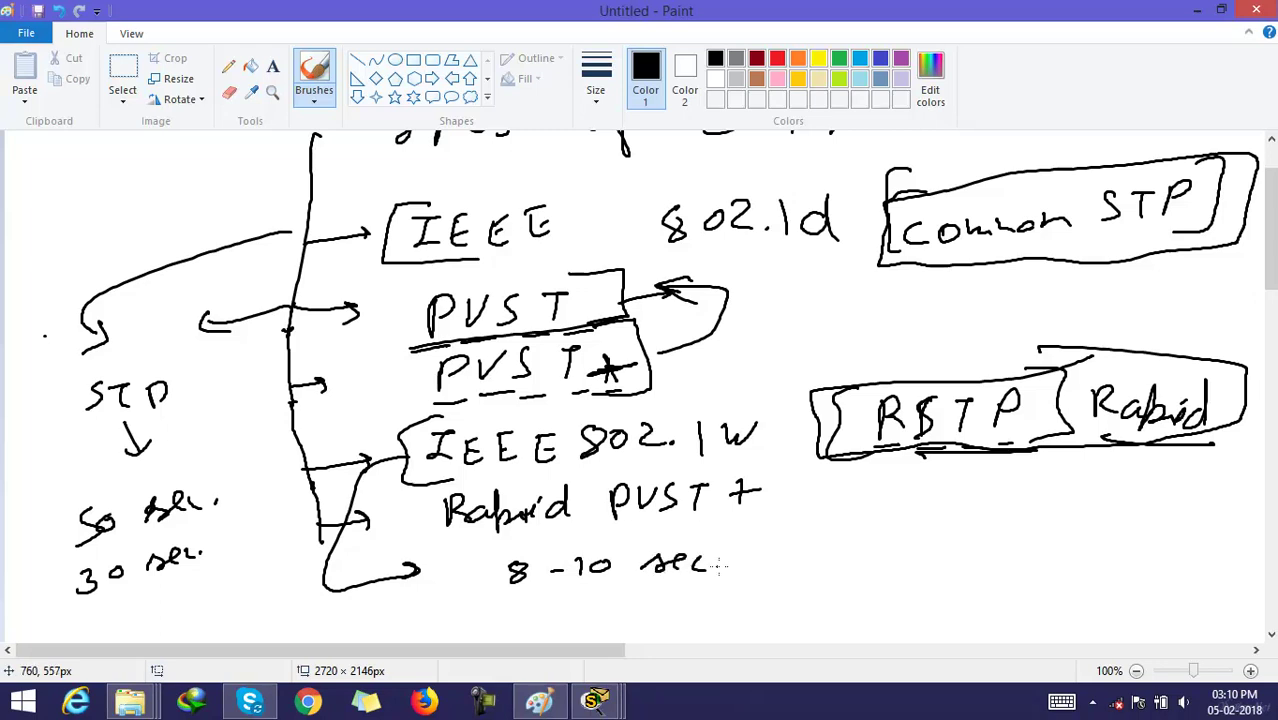
{"action": "mouse_move", "coordinate": [480, 594]}
{"action": "left_mouse_down"}
{"action": "mouse_move", "coordinate": [716, 545]}
{"action": "mouse_move", "coordinate": [503, 556]}
{"action": "mouse_move", "coordinate": [510, 598]}
{"action": "mouse_move", "coordinate": [484, 591]}
{"action": "mouse_move", "coordinate": [255, 398]}
{"action": "mouse_move", "coordinate": [322, 296]}
{"action": "mouse_move", "coordinate": [344, 314]}
{"action": "left_mouse_up"}
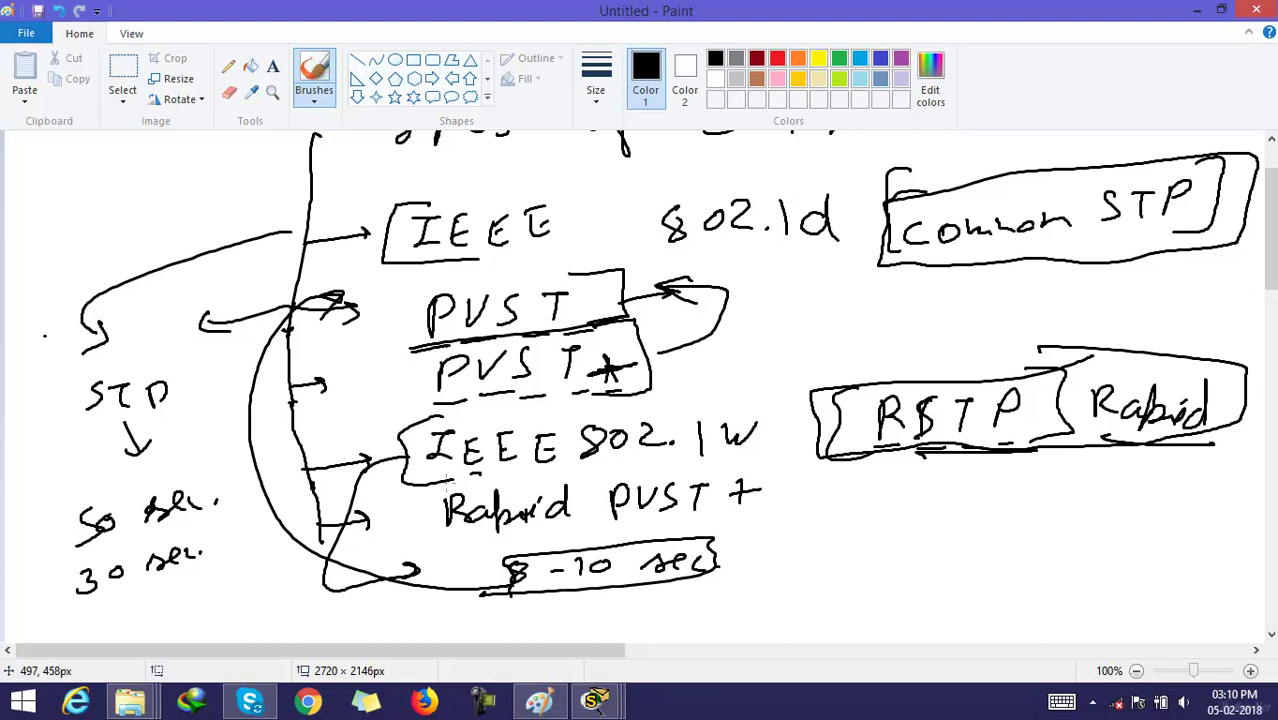
Box Rapid PVST+, draw a long bracket arrow to IEEE 802.1d, underline RSTP and Rabid.
{"action": "mouse_move", "coordinate": [470, 472]}
{"action": "left_mouse_down"}
{"action": "mouse_move", "coordinate": [410, 540]}
{"action": "mouse_move", "coordinate": [730, 522]}
{"action": "mouse_move", "coordinate": [713, 466]}
{"action": "mouse_move", "coordinate": [418, 497]}
{"action": "left_mouse_up"}
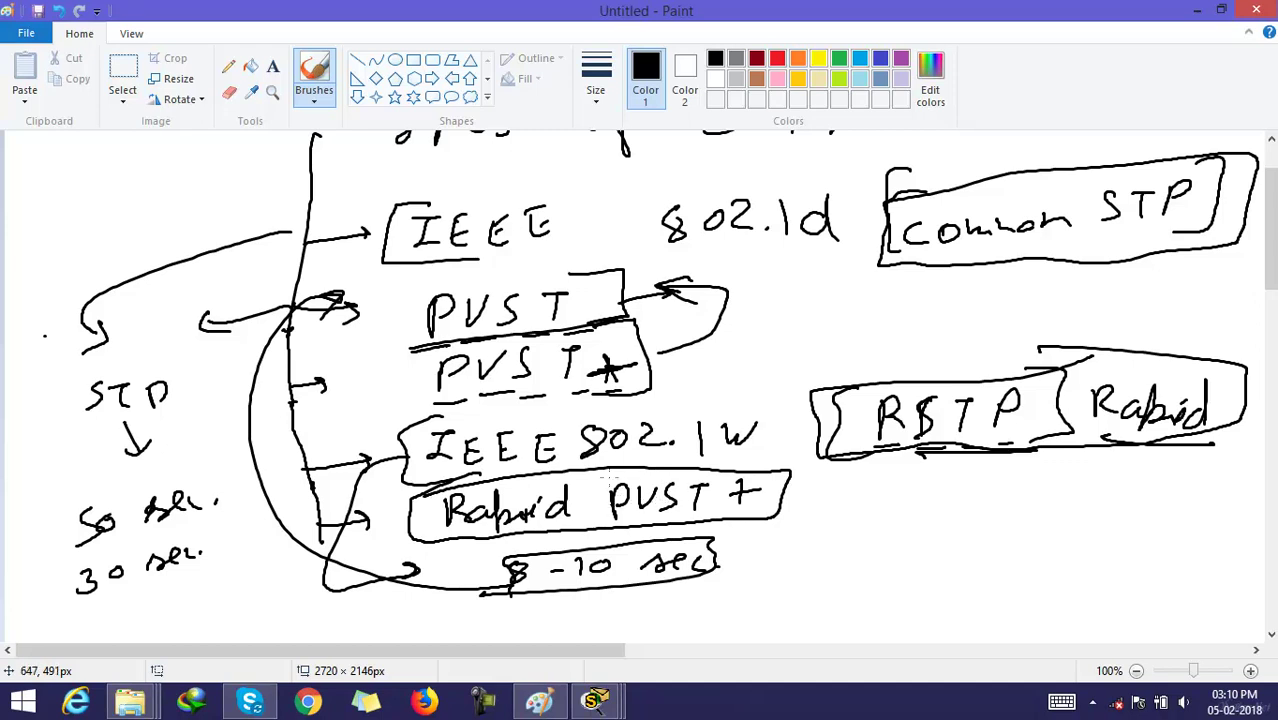
{"action": "mouse_move", "coordinate": [504, 338]}
{"action": "left_mouse_down"}
{"action": "mouse_move", "coordinate": [588, 340]}
{"action": "mouse_move", "coordinate": [710, 388]}
{"action": "mouse_move", "coordinate": [730, 372]}
{"action": "left_mouse_up"}
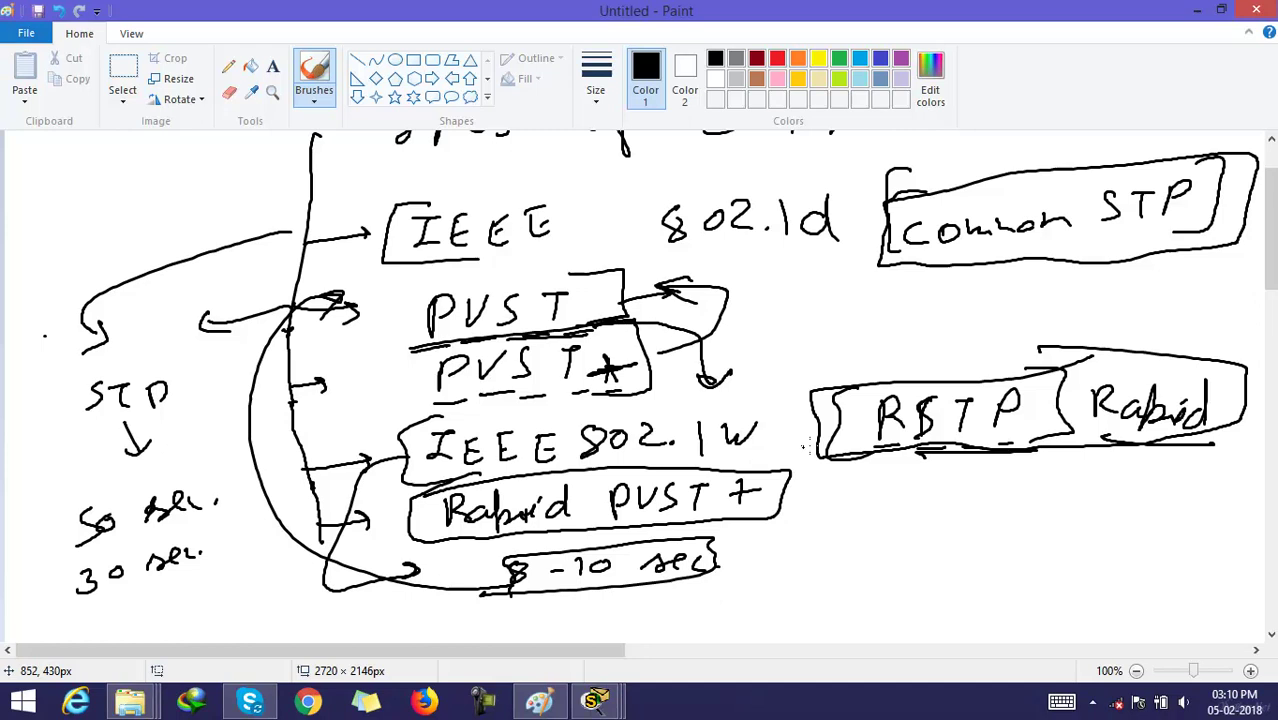
{"action": "left_click_drag", "start_coordinate": [1100, 455], "coordinate": [1127, 444]}
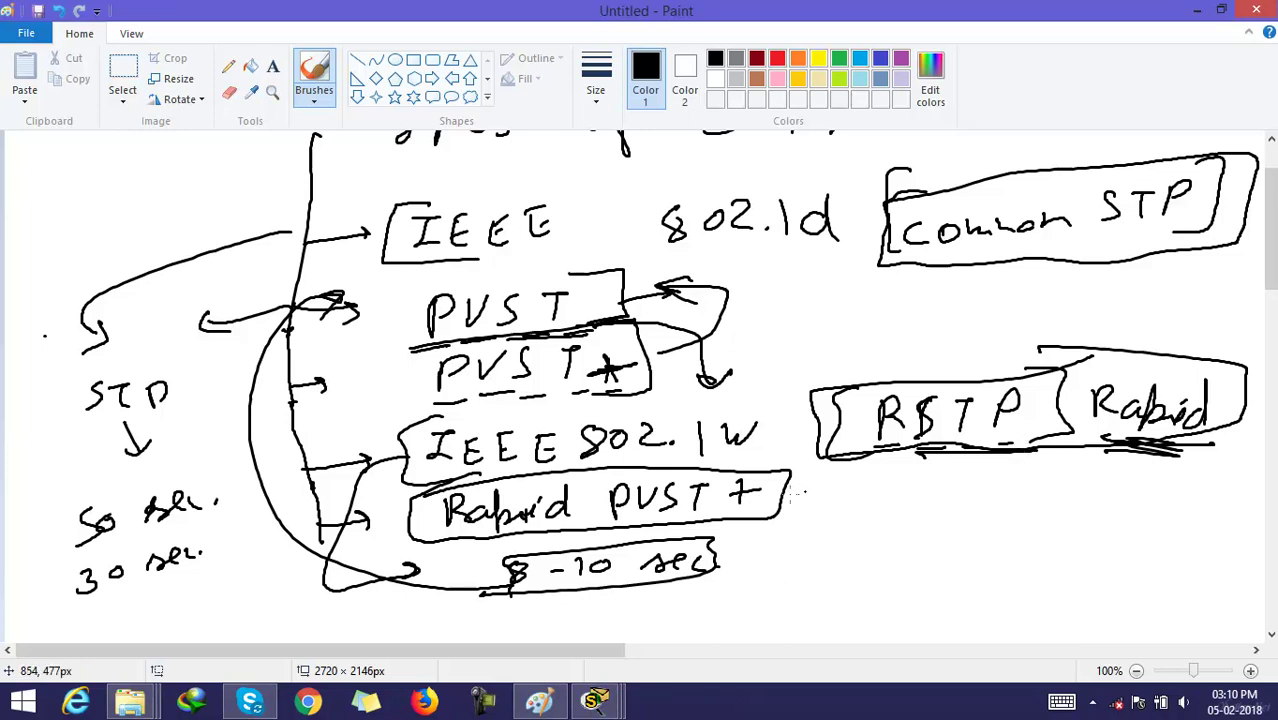
{"action": "mouse_move", "coordinate": [414, 172]}
{"action": "left_mouse_down"}
{"action": "mouse_move", "coordinate": [300, 182]}
{"action": "mouse_move", "coordinate": [240, 328]}
{"action": "mouse_move", "coordinate": [250, 560]}
{"action": "mouse_move", "coordinate": [382, 597]}
{"action": "mouse_move", "coordinate": [352, 612]}
{"action": "left_mouse_up"}
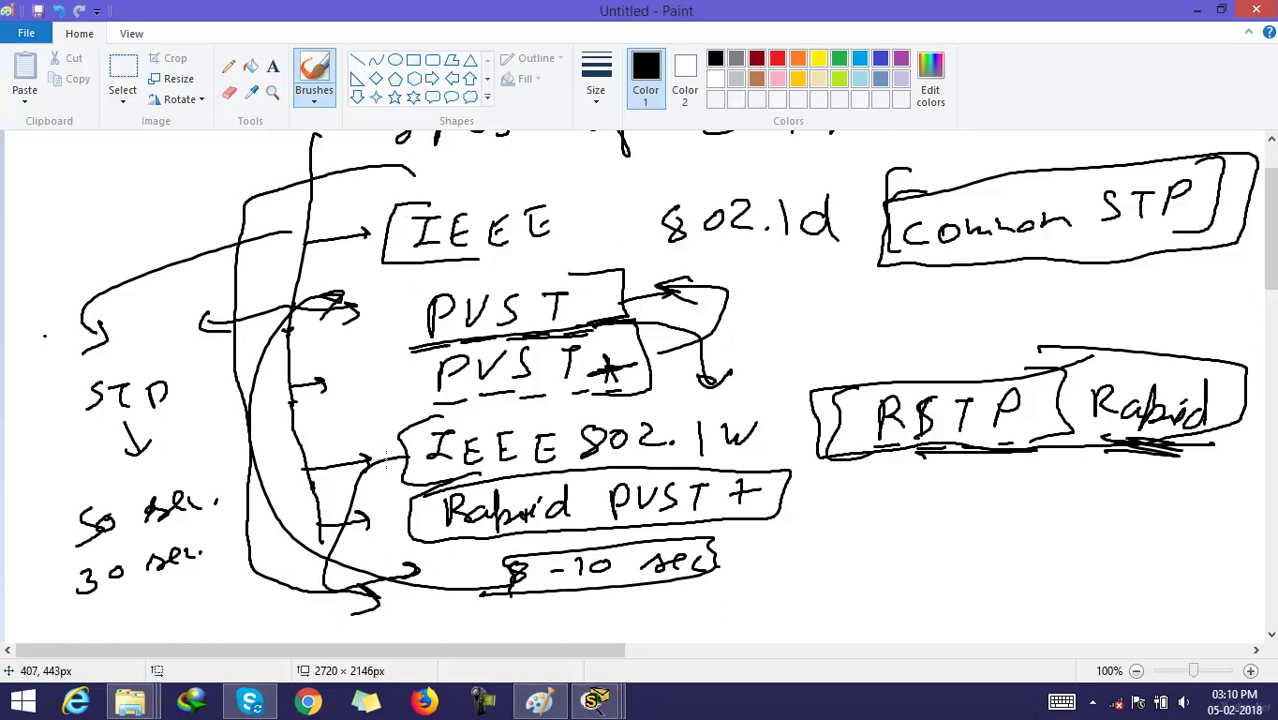
{"action": "left_click_drag", "start_coordinate": [378, 150], "coordinate": [380, 190]}
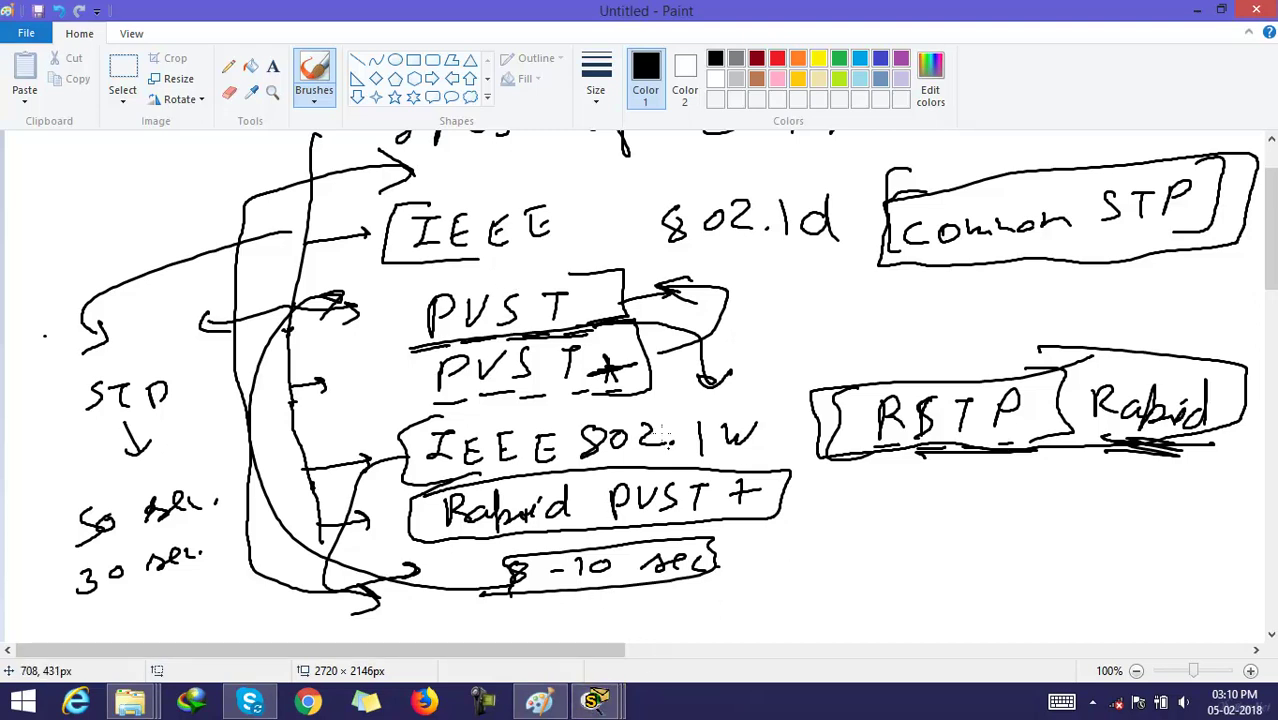
{"action": "mouse_move", "coordinate": [856, 456]}
{"action": "left_mouse_down"}
{"action": "mouse_move", "coordinate": [836, 452]}
{"action": "mouse_move", "coordinate": [1105, 455]}
{"action": "left_mouse_up"}
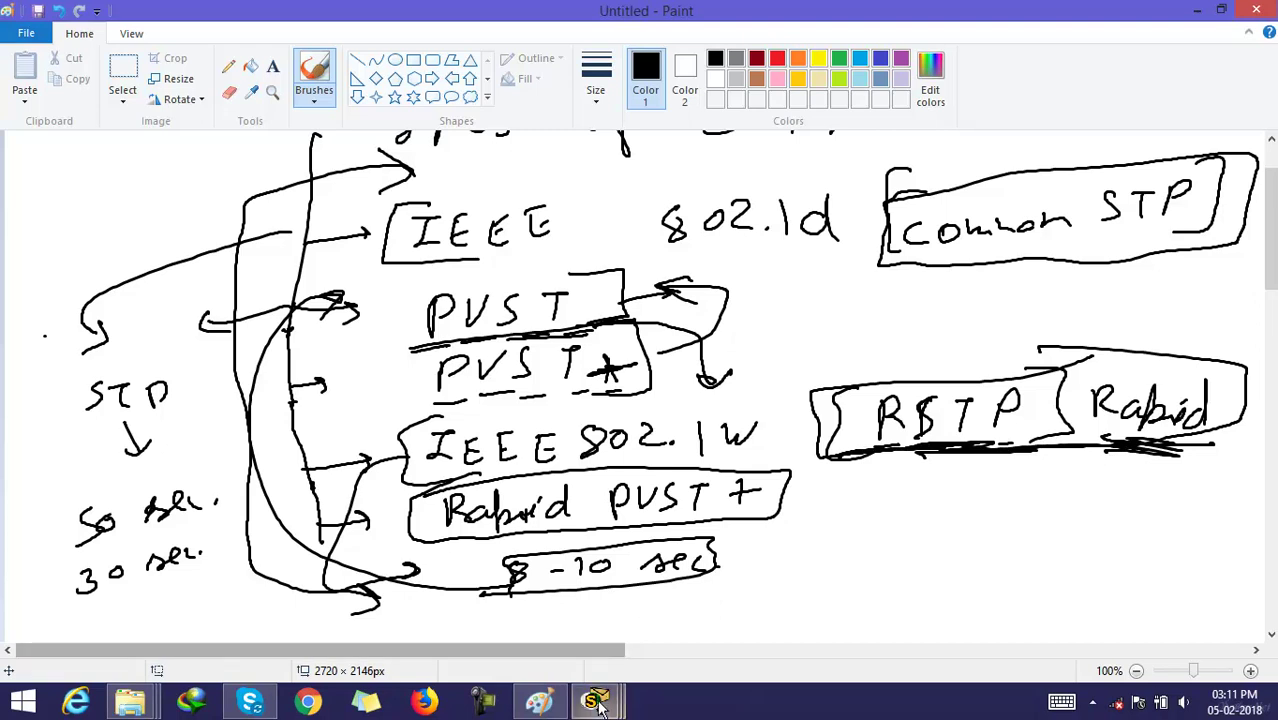
Open Switch0's CLI in Packet Tracer and enter global configuration mode with en and conf t.
{"action": "mouse_move", "coordinate": [596, 700]}
{"action": "left_click", "coordinate": [313, 607]}
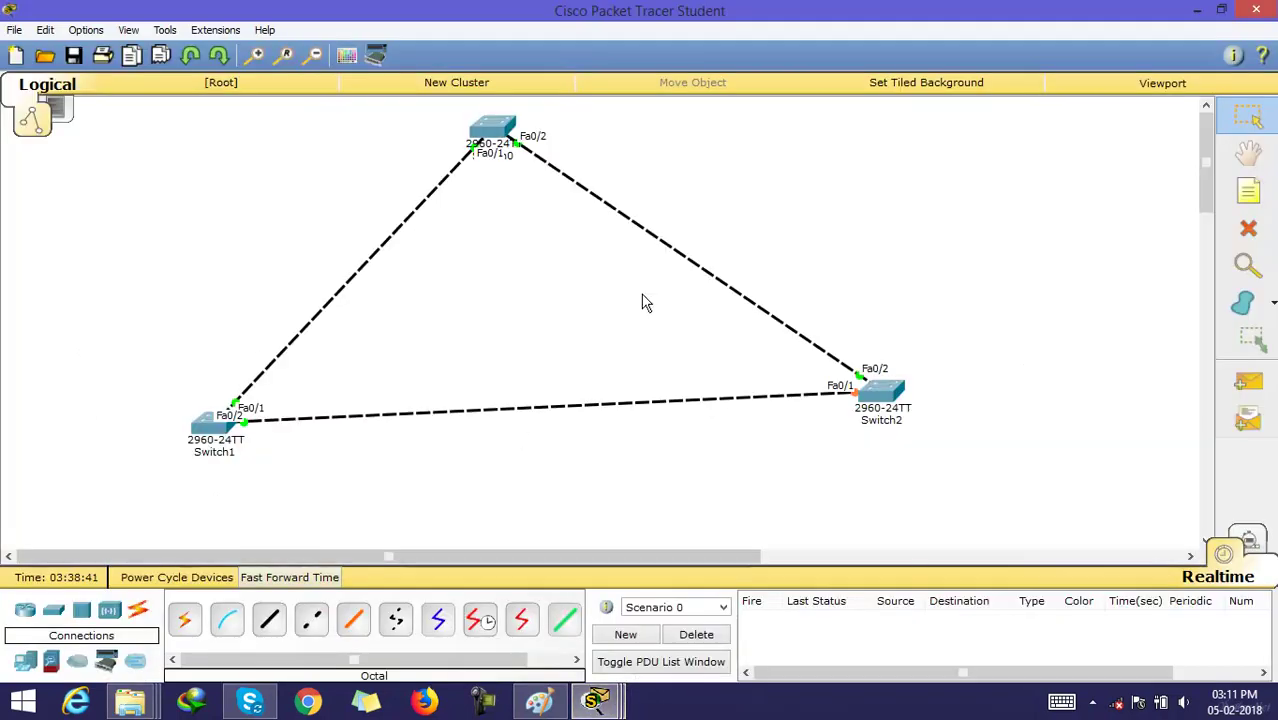
{"action": "left_click", "coordinate": [495, 132]}
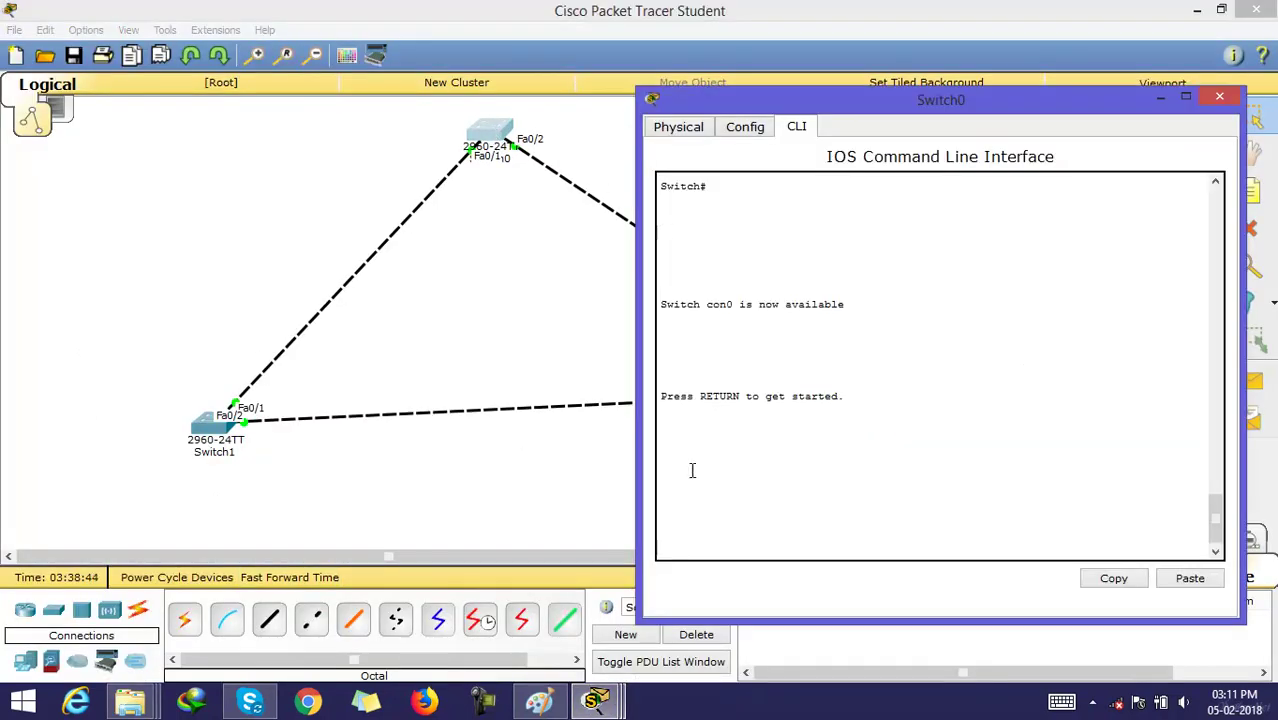
{"action": "key", "text": "Return"}
{"action": "key", "text": "Return"}
{"action": "key", "text": "Return"}
{"action": "key", "text": "Return"}
{"action": "key", "text": "Return"}
{"action": "key", "text": "Return"}
{"action": "key", "text": "Return"}
{"action": "key", "text": "Return"}
{"action": "key", "text": "Return"}
{"action": "key", "text": "Return"}
{"action": "key", "text": "Return"}
{"action": "key", "text": "Return"}
{"action": "key", "text": "Return"}
{"action": "key", "text": "Return"}
{"action": "key", "text": "Return"}
{"action": "key", "text": "Return"}
{"action": "key", "text": "Return"}
{"action": "key", "text": "Return"}
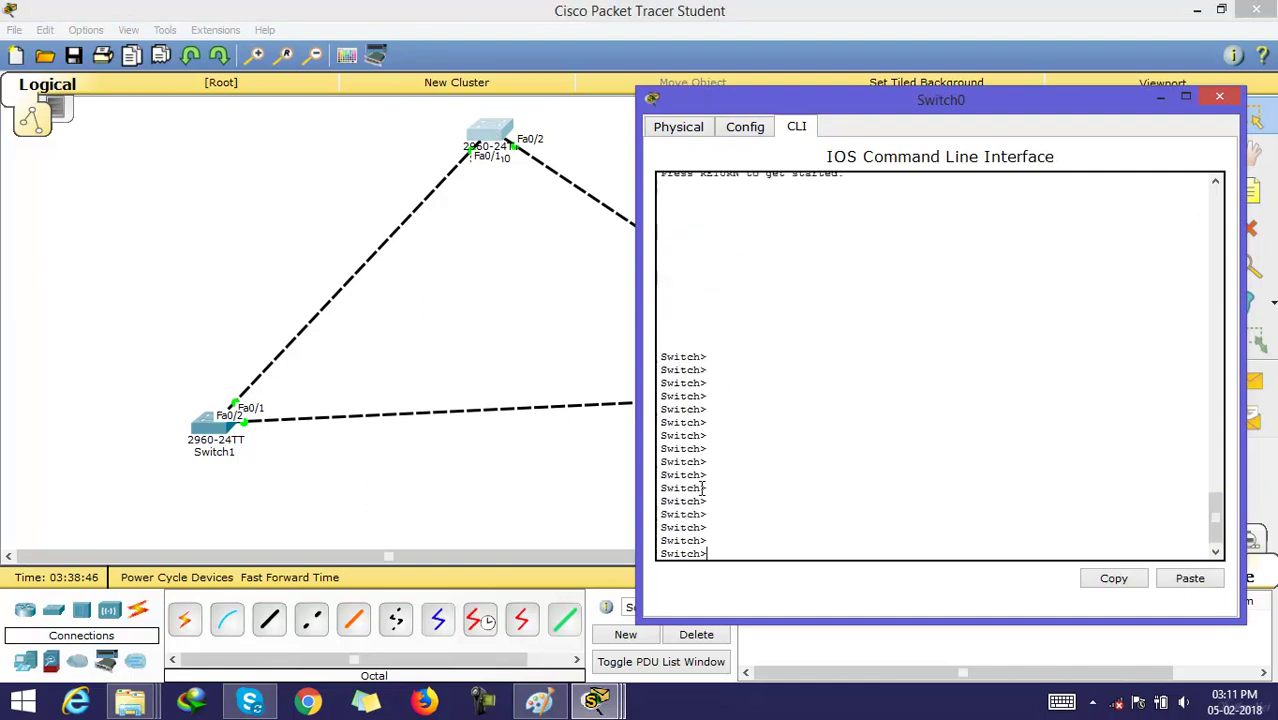
{"action": "type", "text": "en"}
{"action": "key", "text": "Return"}
{"action": "key", "text": "Return"}
{"action": "key", "text": "Return"}
{"action": "key", "text": "Return"}
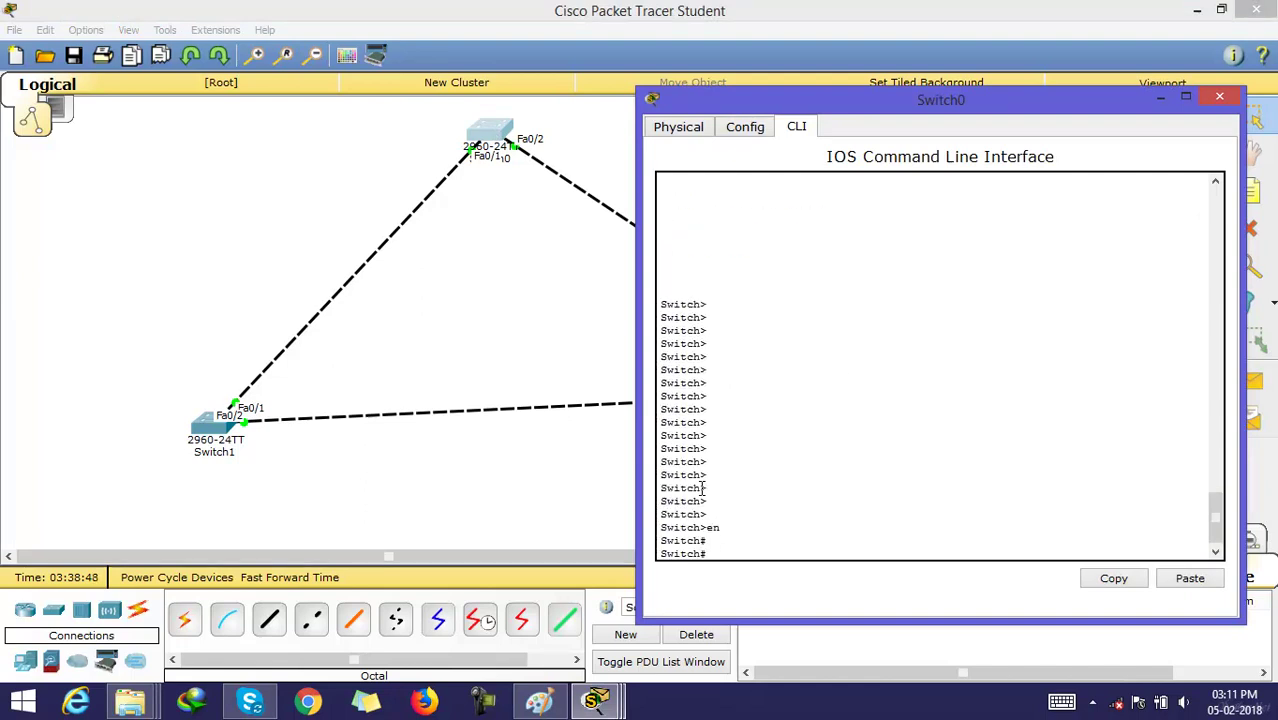
{"action": "type", "text": "conf t"}
{"action": "key", "text": "Return"}
{"action": "key", "text": "Return"}
{"action": "key", "text": "Return"}
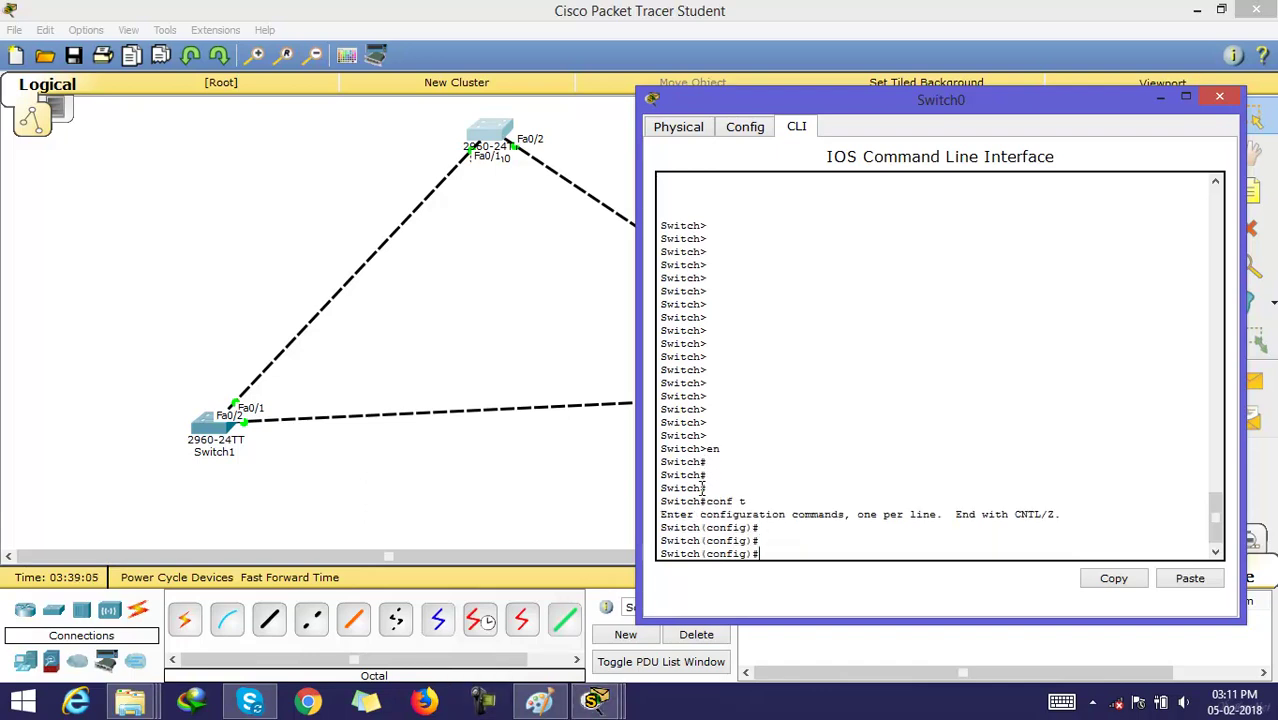
List the spanning-tree mode options with 'spanning-tree mode ?'.
{"action": "type", "text": "sp"}
{"action": "key", "text": "Tab"}
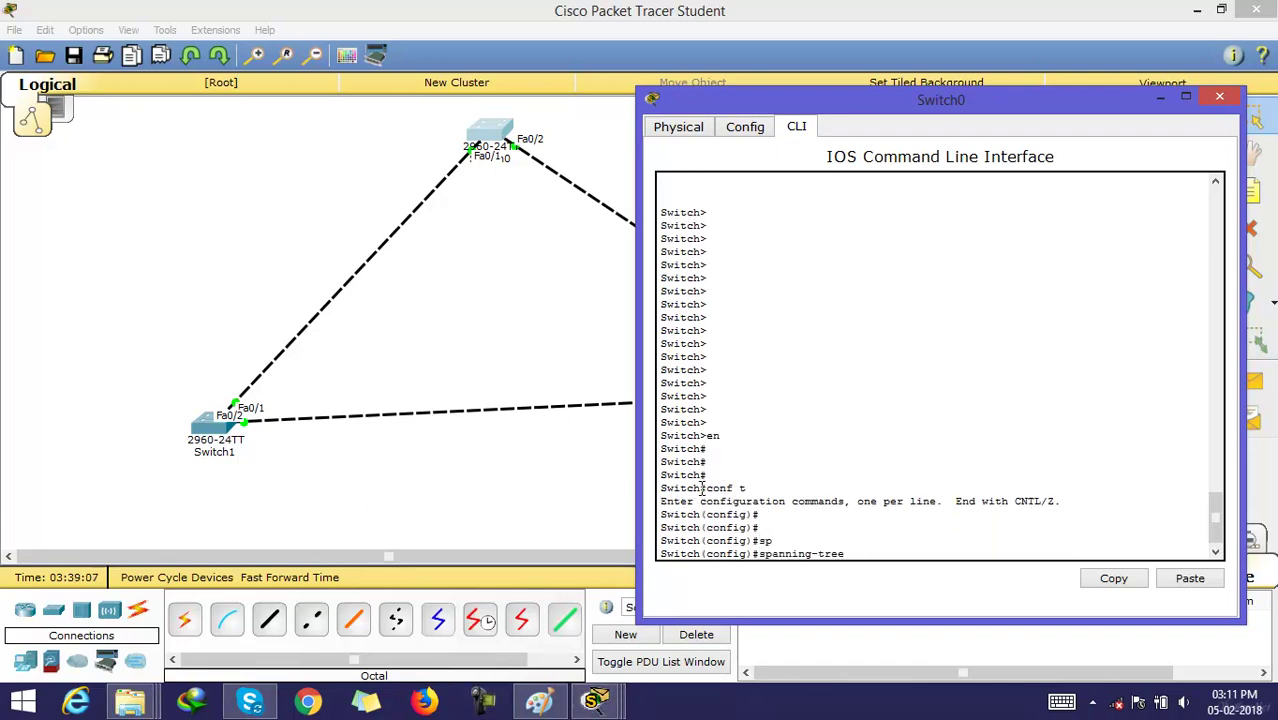
{"action": "type", "text": "mo"}
{"action": "key", "text": "Tab"}
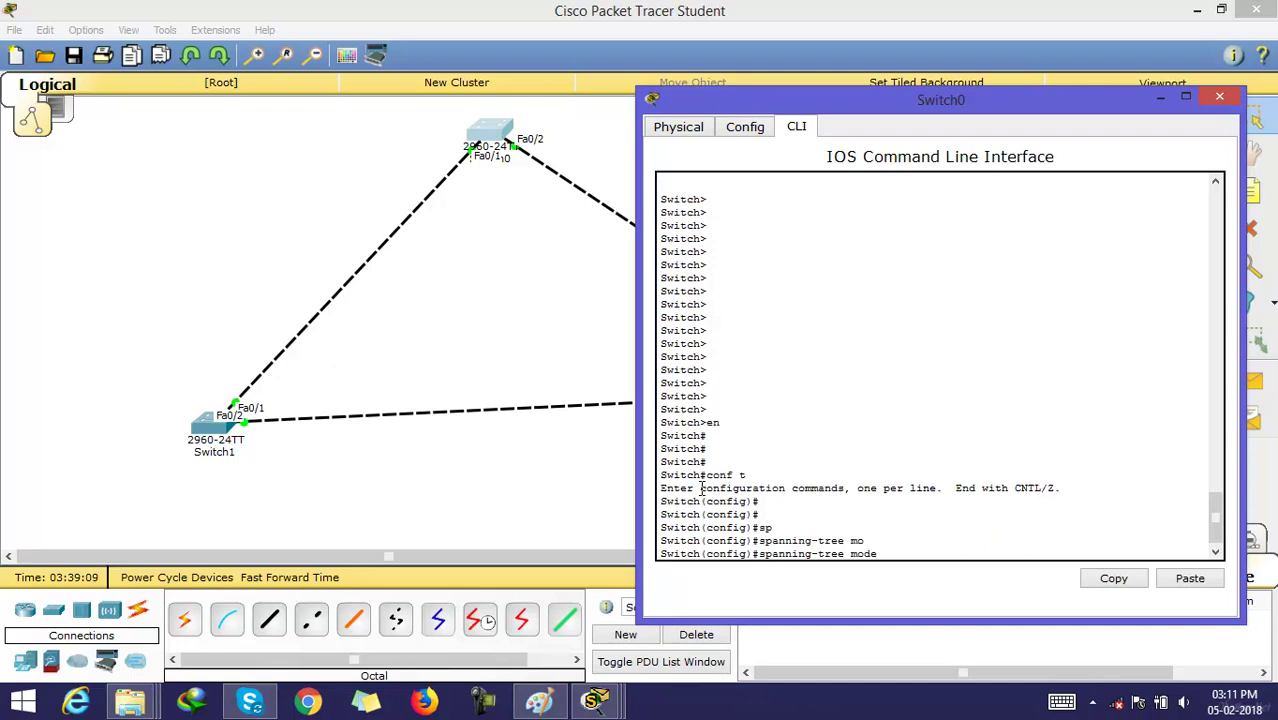
{"action": "type", "text": "?"}
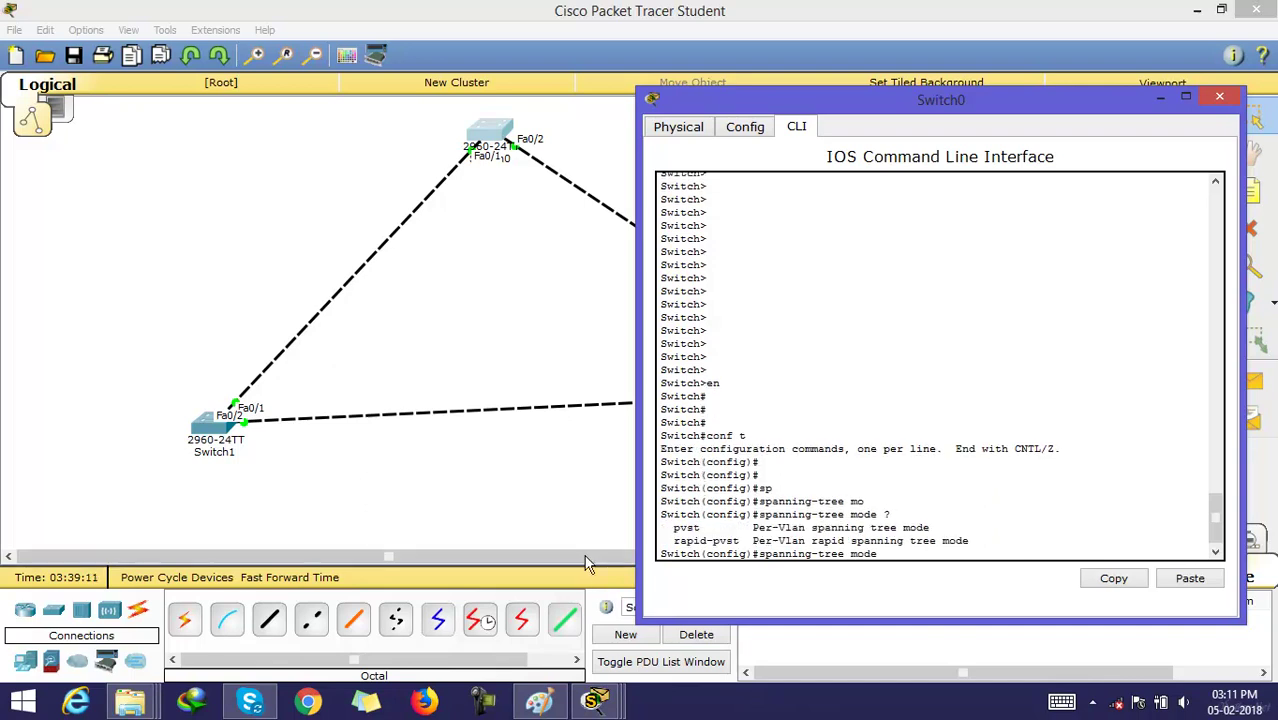
Highlight the rapid-pvst and pvst help lines, then erase the unfinished spanning-tree mode command.
{"action": "mouse_move", "coordinate": [668, 527]}
{"action": "left_mouse_down"}
{"action": "mouse_move", "coordinate": [703, 535]}
{"action": "mouse_move", "coordinate": [672, 541]}
{"action": "mouse_move", "coordinate": [953, 553]}
{"action": "mouse_move", "coordinate": [984, 539]}
{"action": "mouse_move", "coordinate": [932, 527]}
{"action": "mouse_move", "coordinate": [667, 532]}
{"action": "left_mouse_up"}
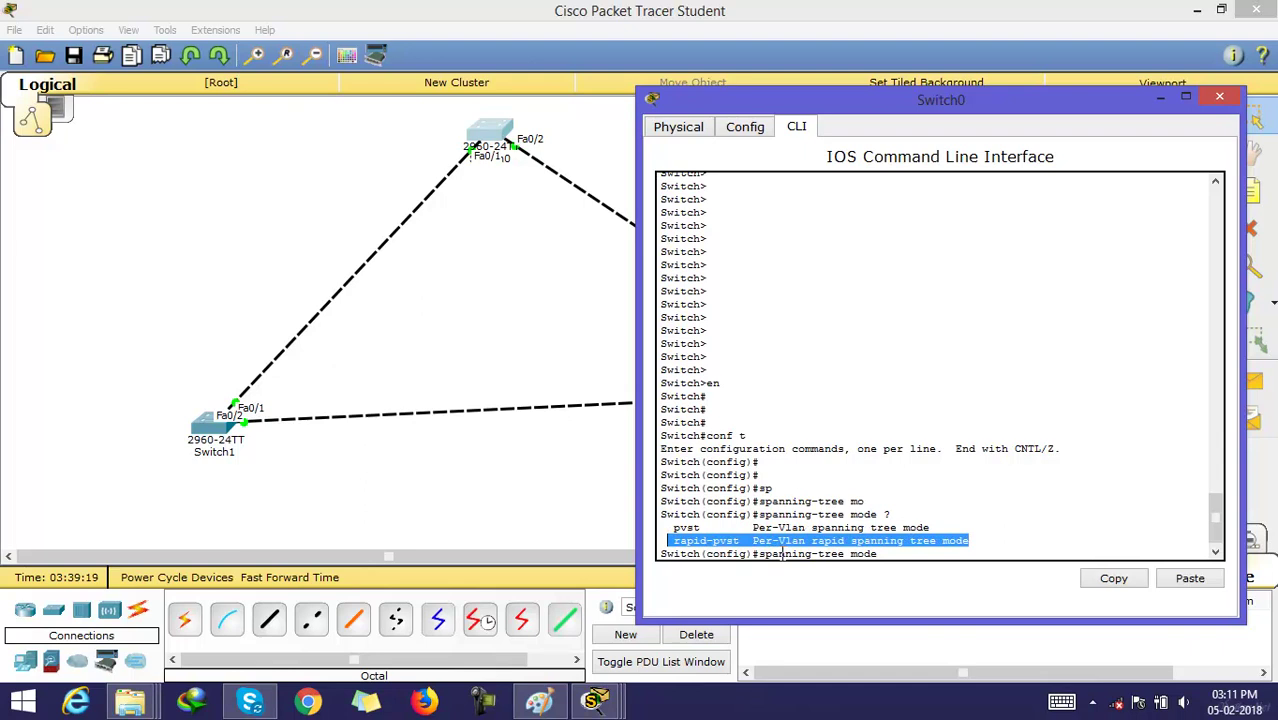
{"action": "left_click", "coordinate": [888, 566]}
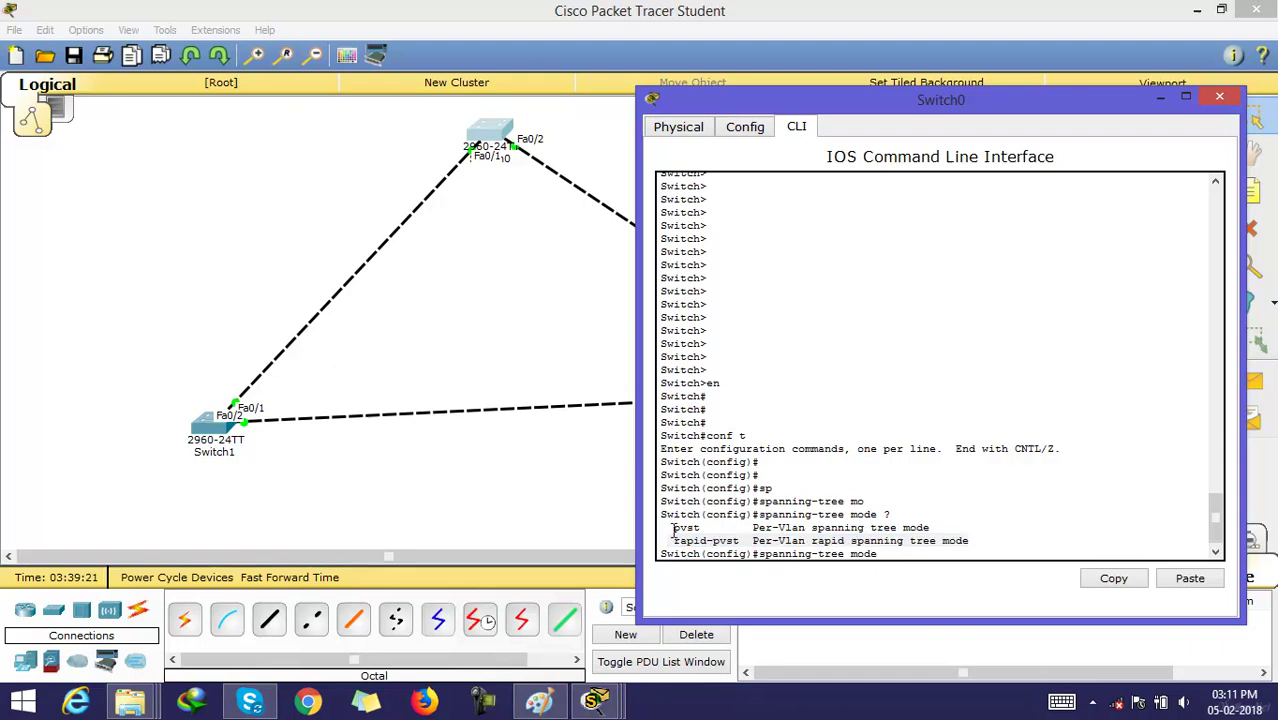
{"action": "left_click_drag", "start_coordinate": [673, 528], "coordinate": [840, 528]}
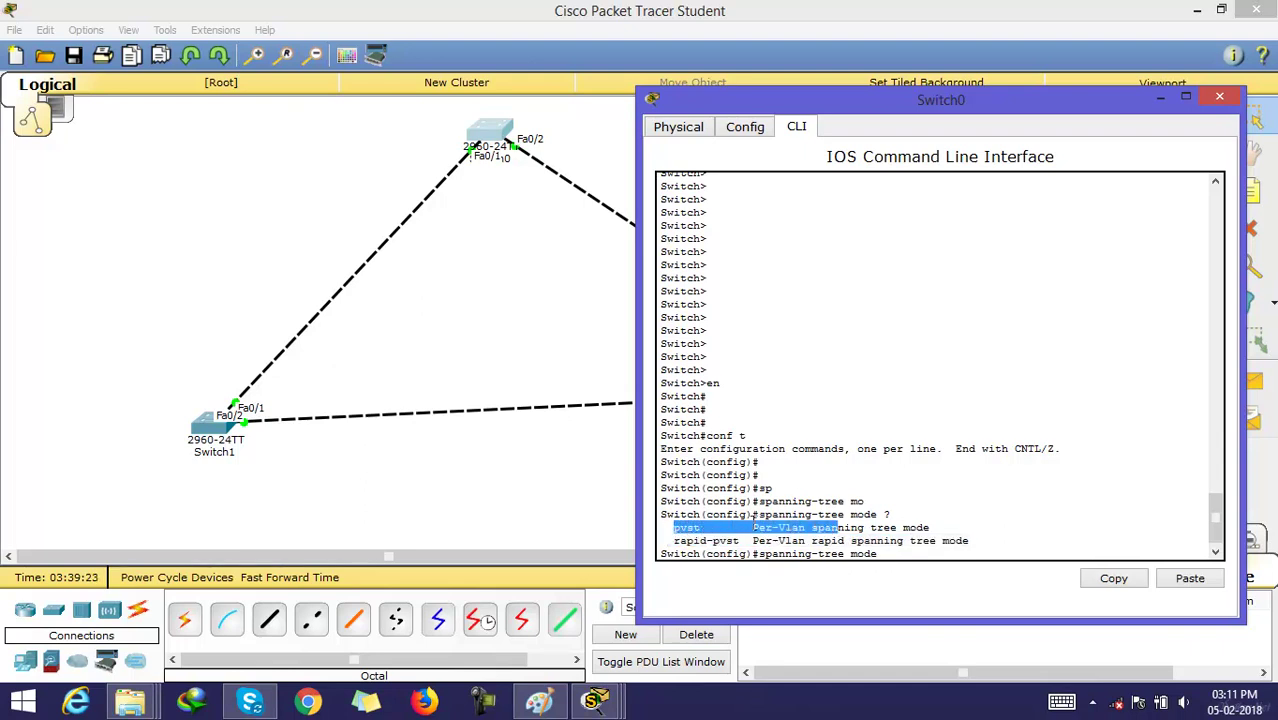
{"action": "left_click_drag", "start_coordinate": [750, 528], "coordinate": [668, 530]}
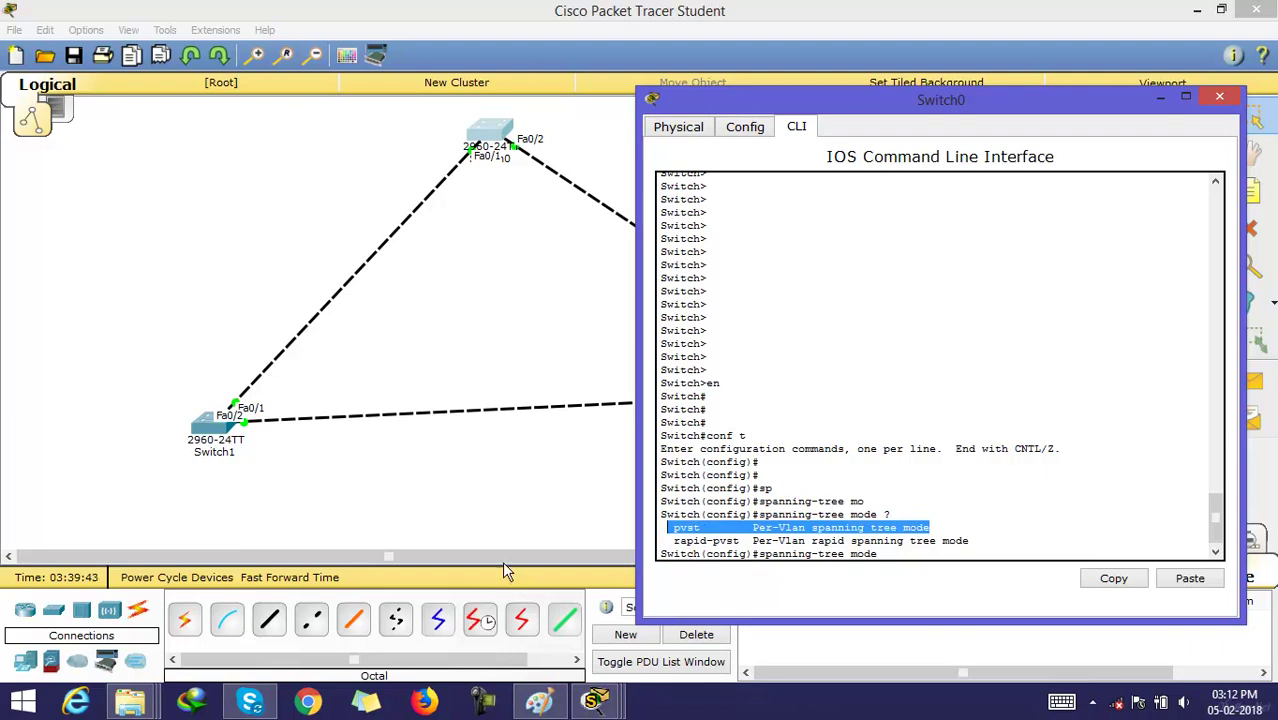
{"action": "left_click", "coordinate": [889, 549]}
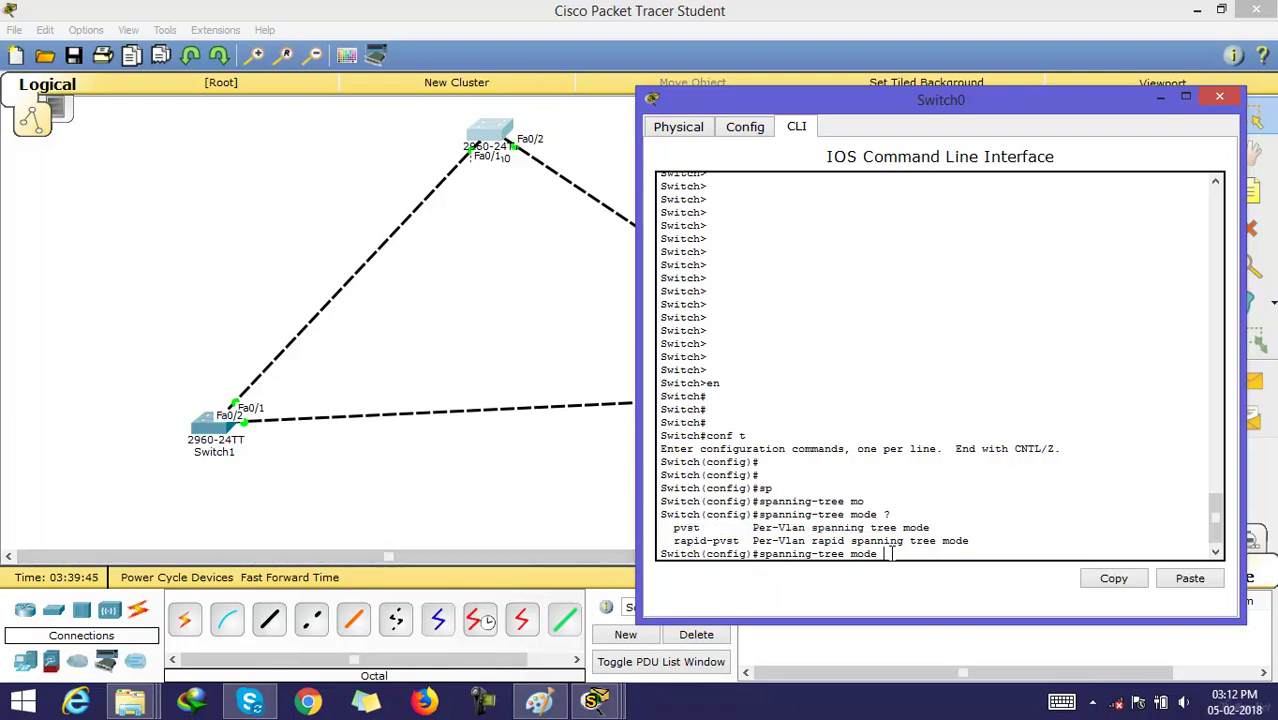
{"action": "key", "text": "BackSpace"}
{"action": "key", "text": "BackSpace"}
{"action": "key", "text": "BackSpace"}
{"action": "key", "text": "BackSpace"}
{"action": "key", "text": "BackSpace"}
{"action": "key", "text": "BackSpace"}
{"action": "key", "text": "BackSpace"}
{"action": "key", "text": "BackSpace"}
{"action": "key", "text": "BackSpace"}
{"action": "key", "text": "BackSpace"}
{"action": "key", "text": "BackSpace"}
{"action": "key", "text": "BackSpace"}
{"action": "key", "text": "BackSpace"}
{"action": "key", "text": "BackSpace"}
{"action": "key", "text": "BackSpace"}
{"action": "key", "text": "BackSpace"}
{"action": "key", "text": "BackSpace"}
{"action": "key", "text": "BackSpace"}
{"action": "key", "text": "BackSpace"}
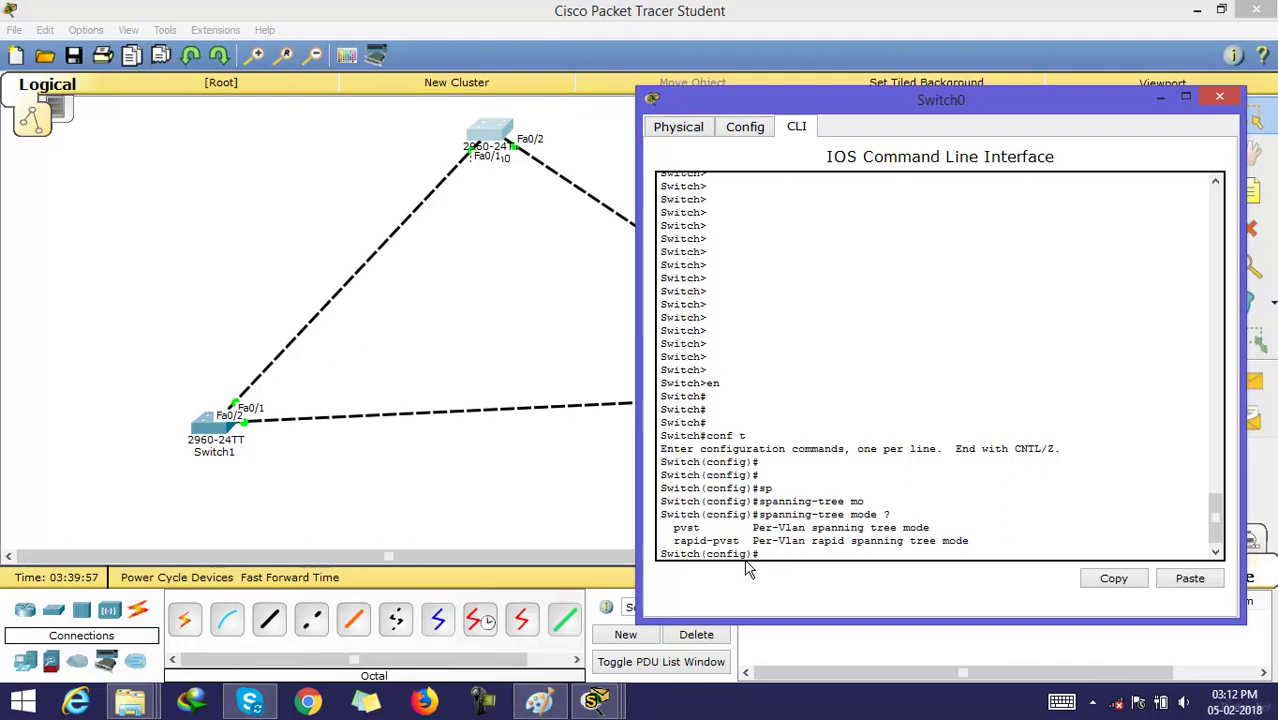
Exit to the Switch# prompt with Ctrl+Z and list 'show spanning-tree ?' options.
{"action": "key", "text": "Return"}
{"action": "key", "text": "Return"}
{"action": "key", "text": "Return"}
{"action": "key", "text": "Return"}
{"action": "key", "text": "Return"}
{"action": "key", "text": "Return"}
{"action": "key", "text": "Return"}
{"action": "key", "text": "Return"}
{"action": "key", "text": "Return"}
{"action": "key", "text": "Return"}
{"action": "key", "text": "Return"}
{"action": "key", "text": "Return"}
{"action": "key", "text": "ctrl+z"}
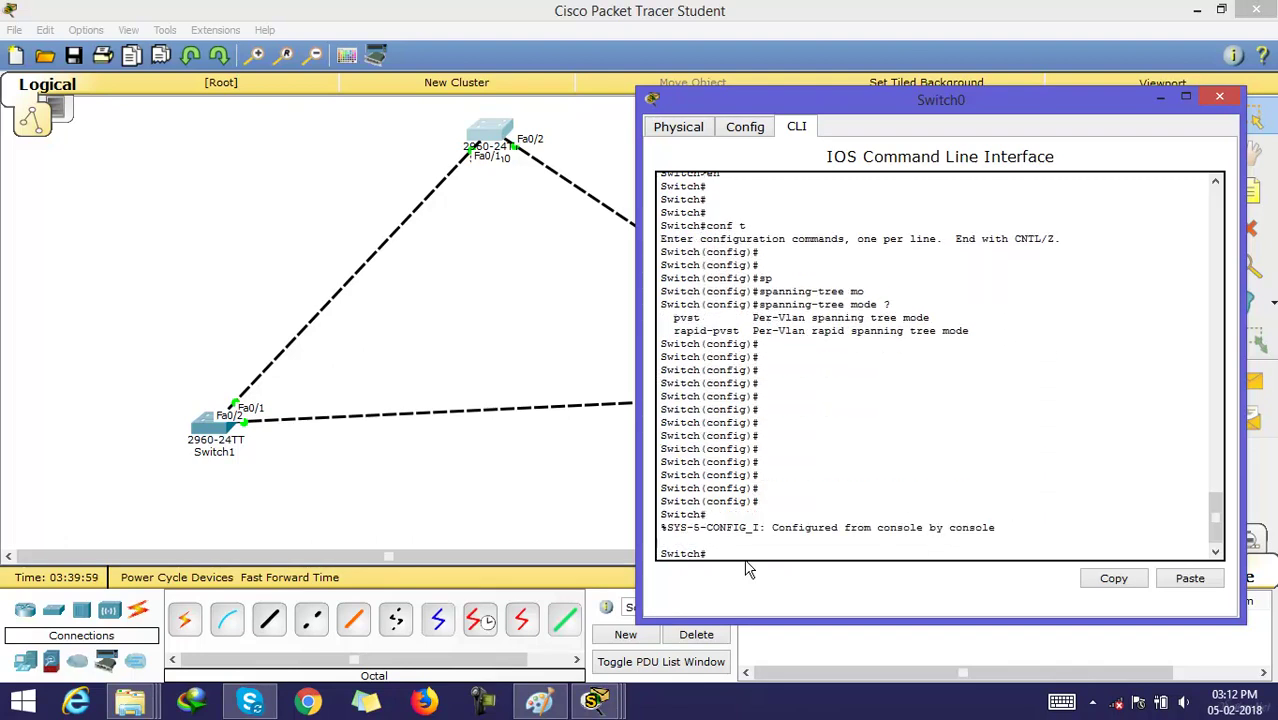
{"action": "key", "text": "Return"}
{"action": "key", "text": "Return"}
{"action": "key", "text": "Return"}
{"action": "key", "text": "Return"}
{"action": "key", "text": "Return"}
{"action": "key", "text": "Return"}
{"action": "key", "text": "Return"}
{"action": "key", "text": "Return"}
{"action": "key", "text": "Return"}
{"action": "key", "text": "Return"}
{"action": "key", "text": "Return"}
{"action": "key", "text": "Return"}
{"action": "key", "text": "Return"}
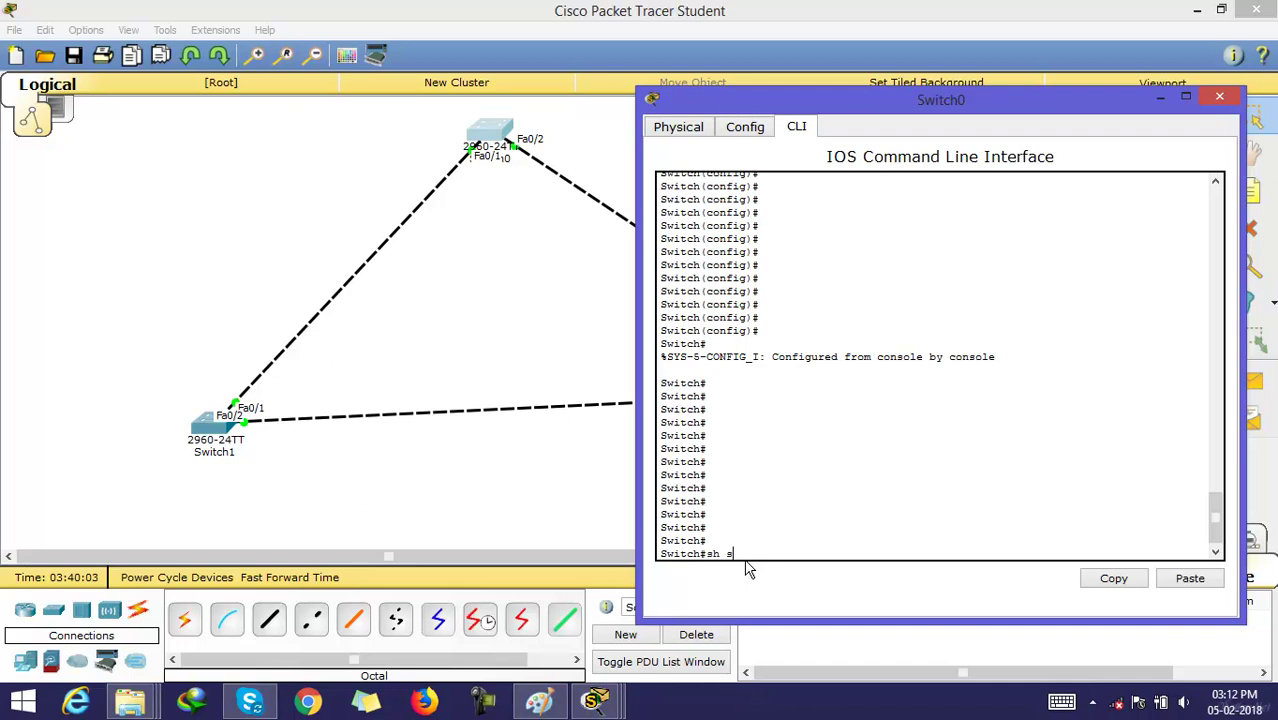
{"action": "type", "text": "sh sp"}
{"action": "key", "text": "Tab"}
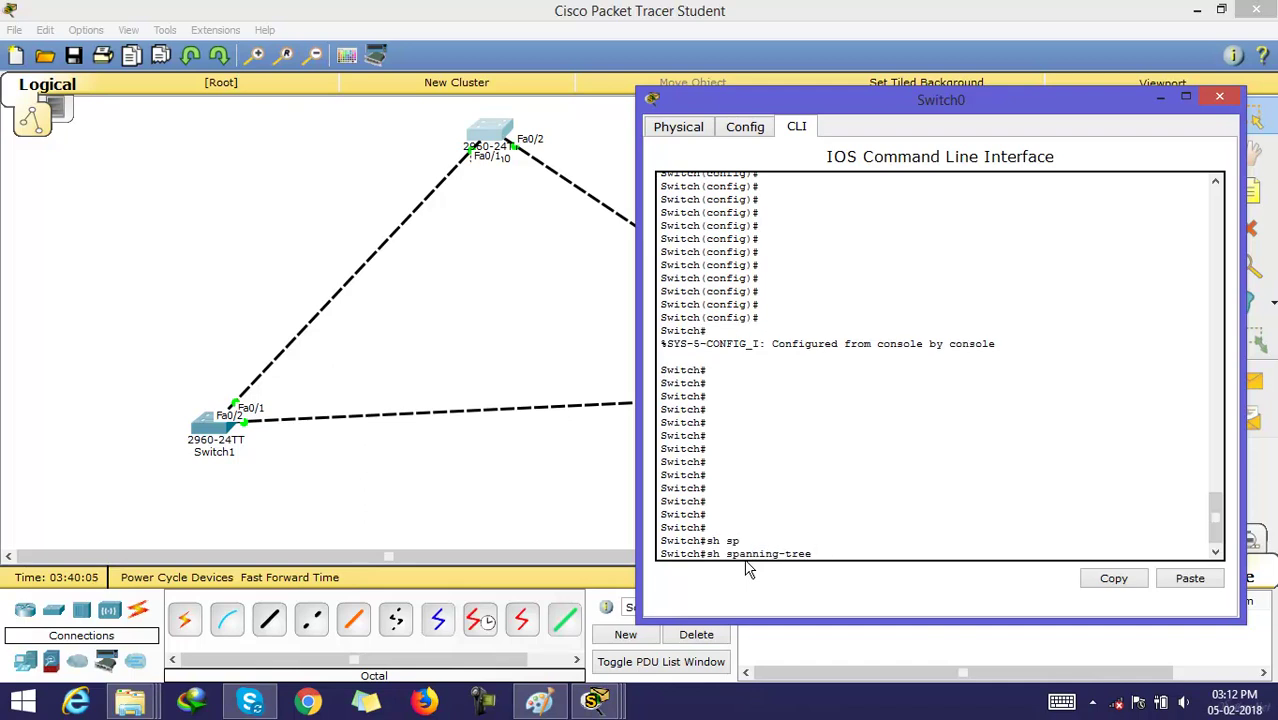
{"action": "type", "text": "?"}
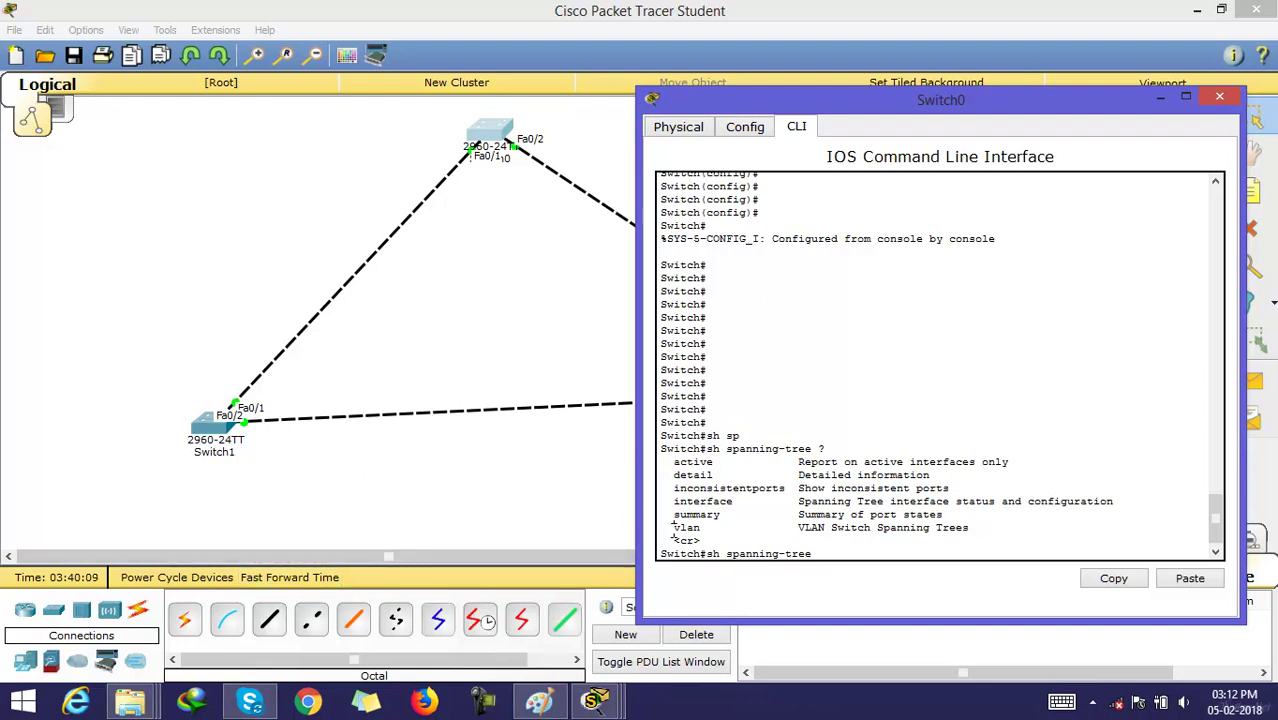
Highlight the vlan option and list its VLAN range argument with 'vlan ?'.
{"action": "left_click_drag", "start_coordinate": [673, 527], "coordinate": [981, 525]}
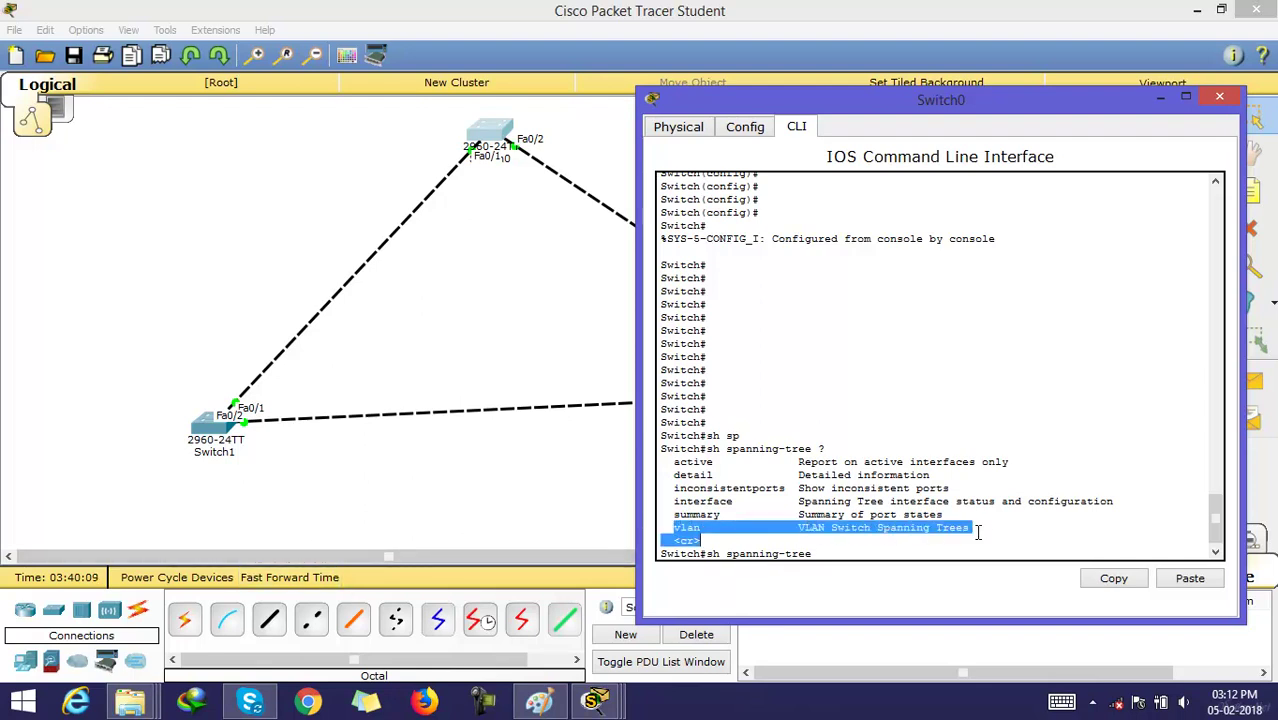
{"action": "left_click", "coordinate": [815, 558]}
{"action": "type", "text": "v"}
{"action": "key", "text": "Tab"}
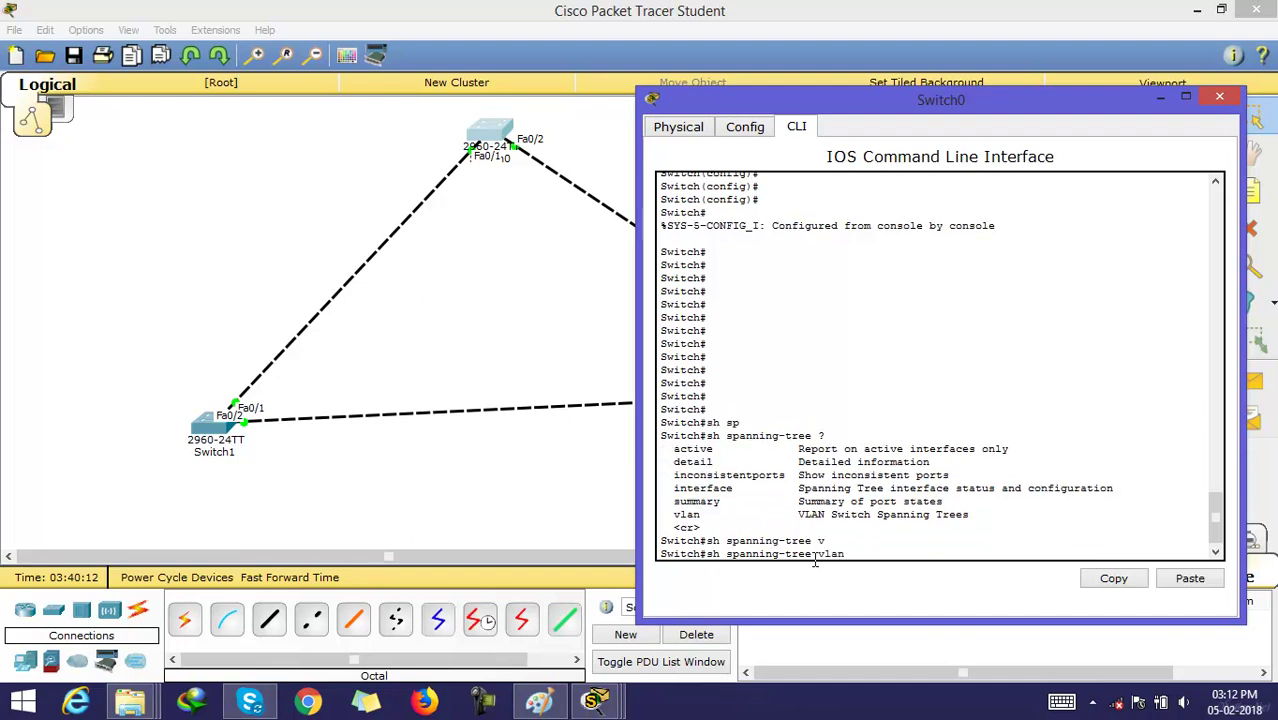
{"action": "type", "text": "?"}
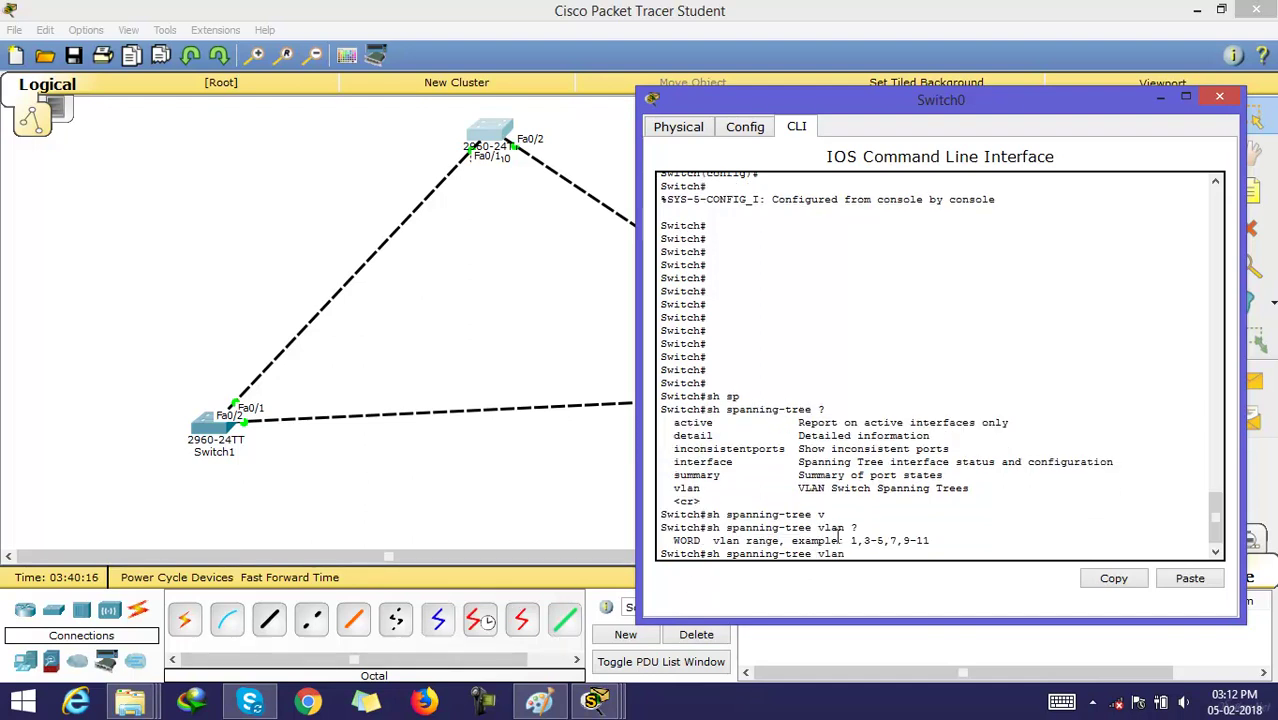
Highlight the example VLAN range, edit the command to 'sh spanning-tree vlan 5', and highlight it.
{"action": "left_click_drag", "start_coordinate": [850, 540], "coordinate": [958, 540]}
{"action": "left_click", "coordinate": [958, 540]}
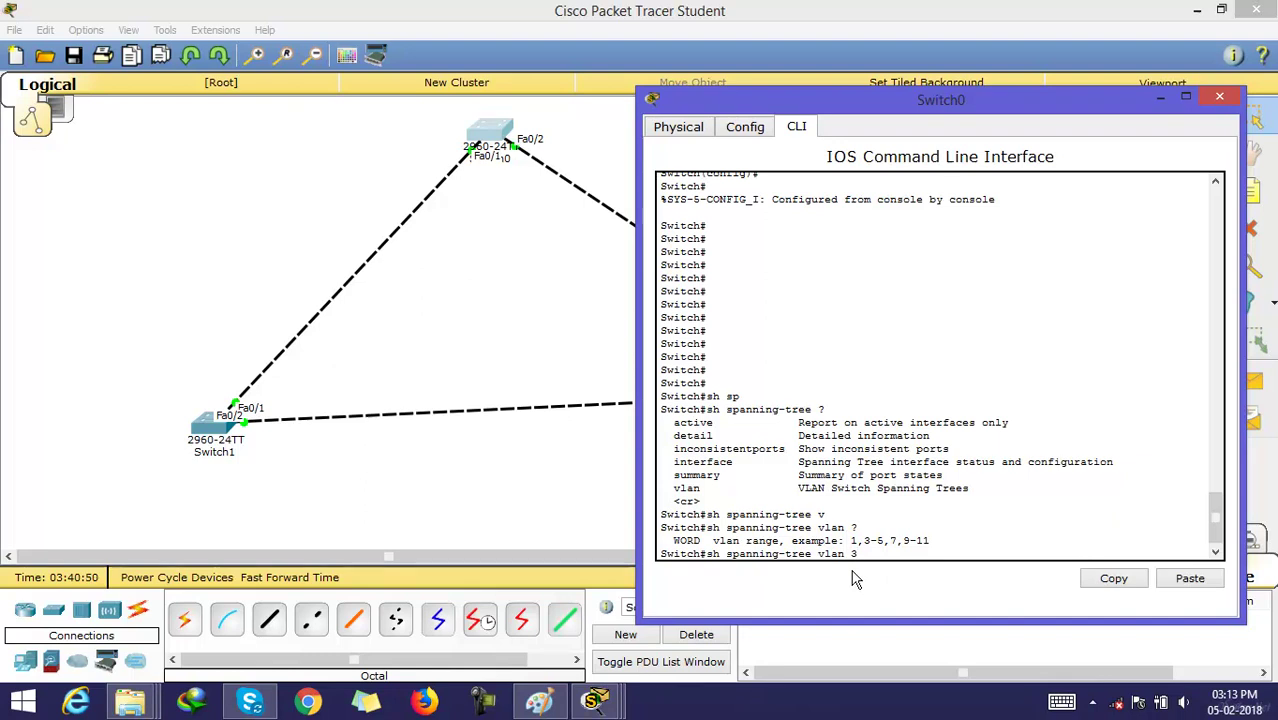
{"action": "key", "text": "BackSpace"}
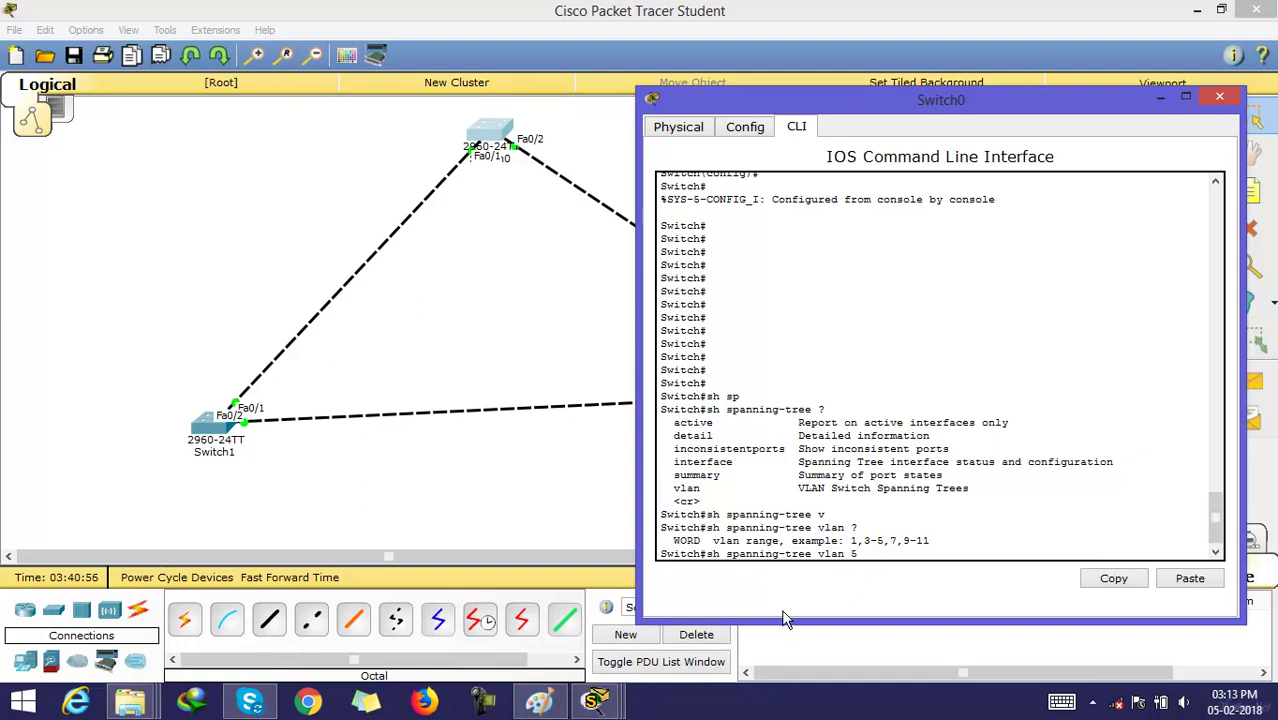
{"action": "left_click_drag", "start_coordinate": [864, 553], "coordinate": [669, 564]}
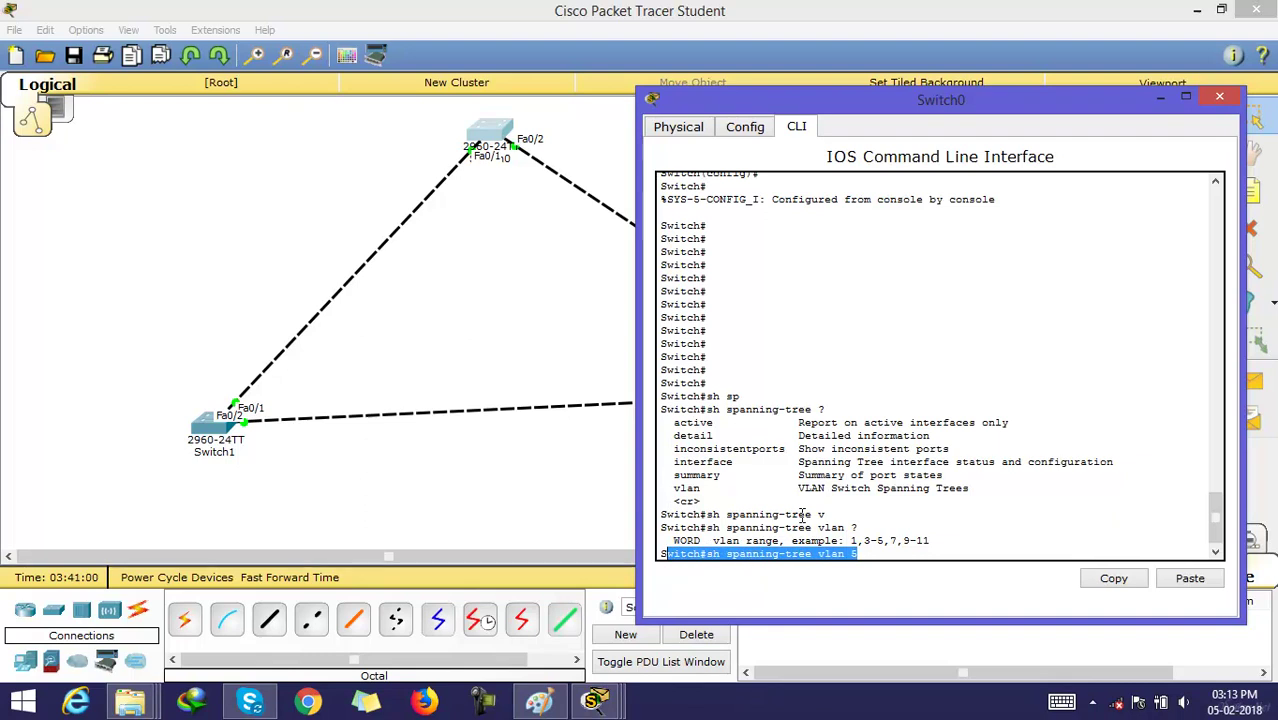
{"action": "left_click", "coordinate": [870, 553]}
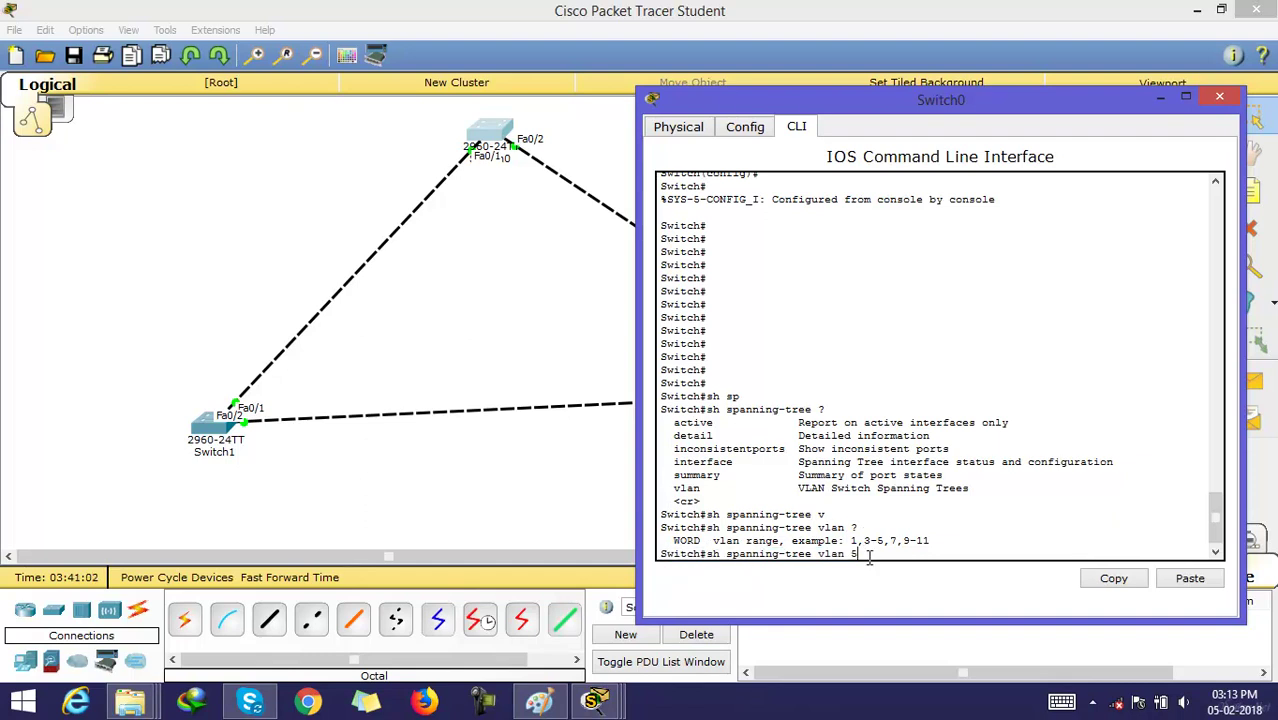